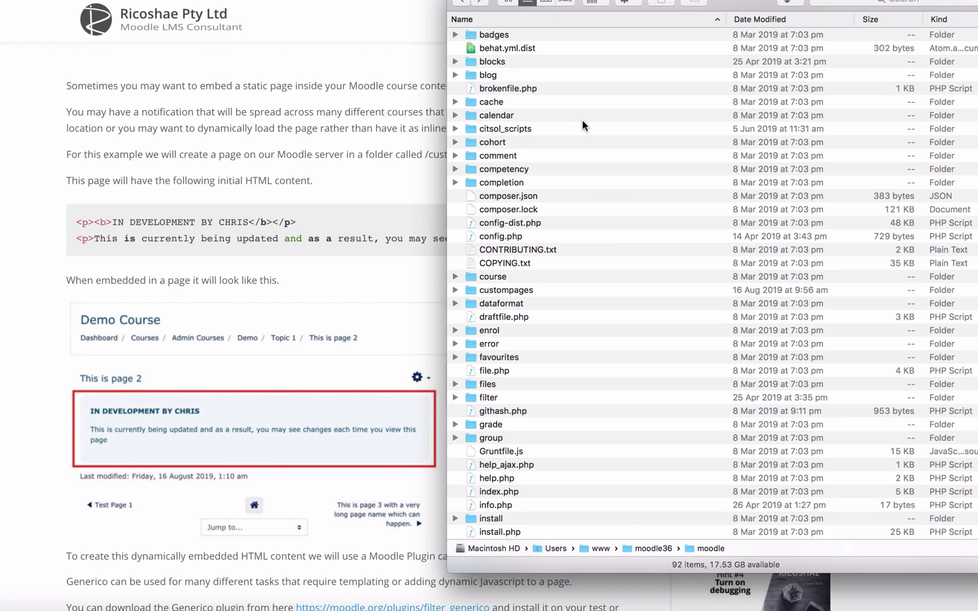
Locate example.html inside the custompages folder in Finder and open it with Atom
{"action": "scroll", "coordinate": [583, 124], "scroll_direction": "up", "scroll_amount": 5}
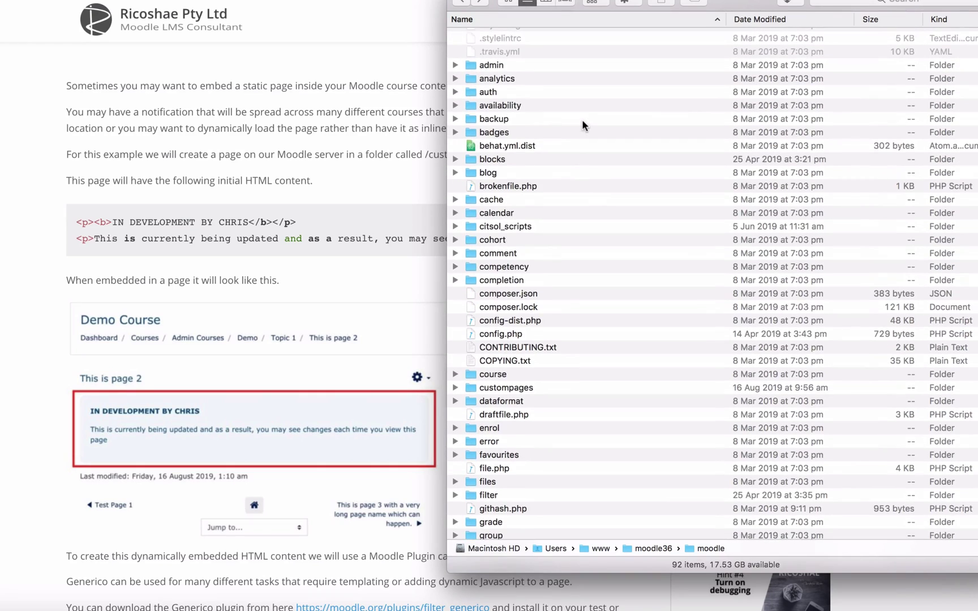
{"action": "scroll", "coordinate": [583, 122], "scroll_direction": "up", "scroll_amount": 3}
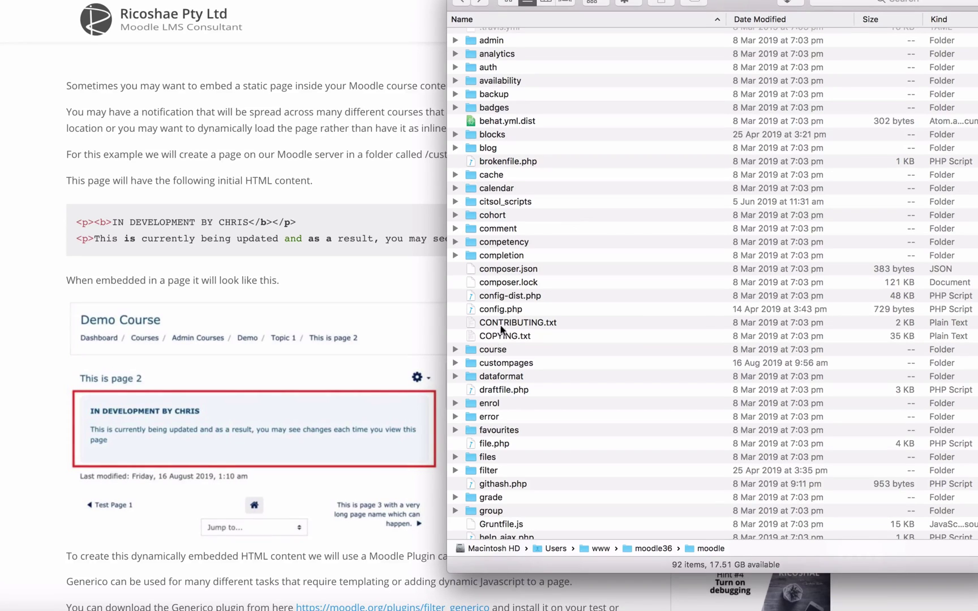
{"action": "left_click", "coordinate": [470, 362]}
{"action": "left_click", "coordinate": [455, 363]}
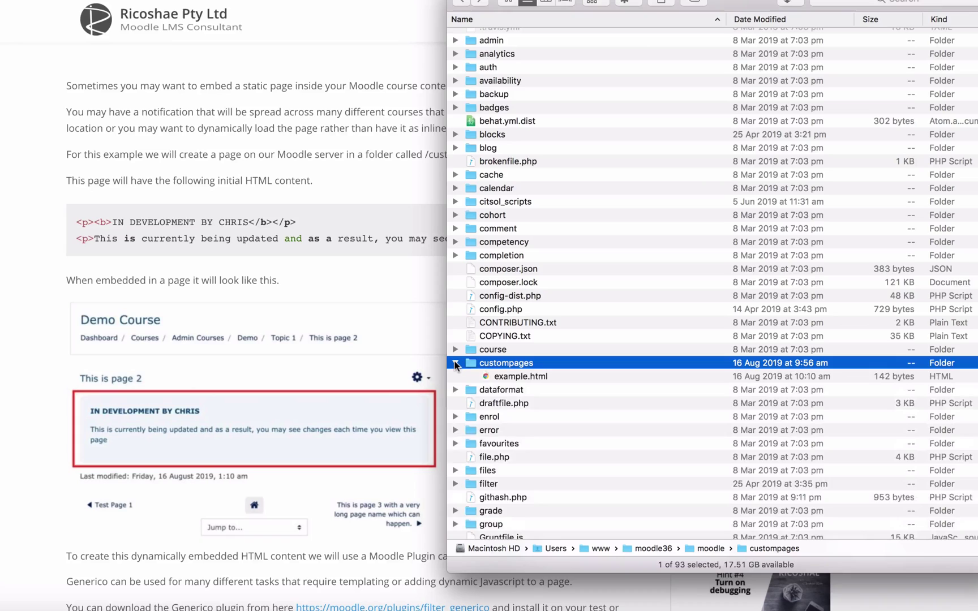
{"action": "scroll", "coordinate": [484, 332], "scroll_direction": "down", "scroll_amount": 5}
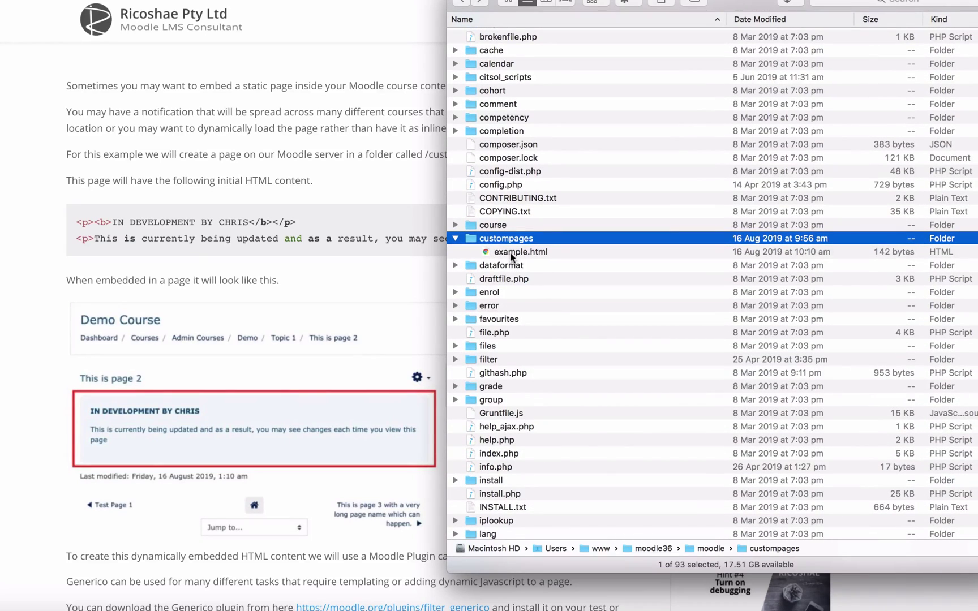
{"action": "left_click", "coordinate": [511, 254]}
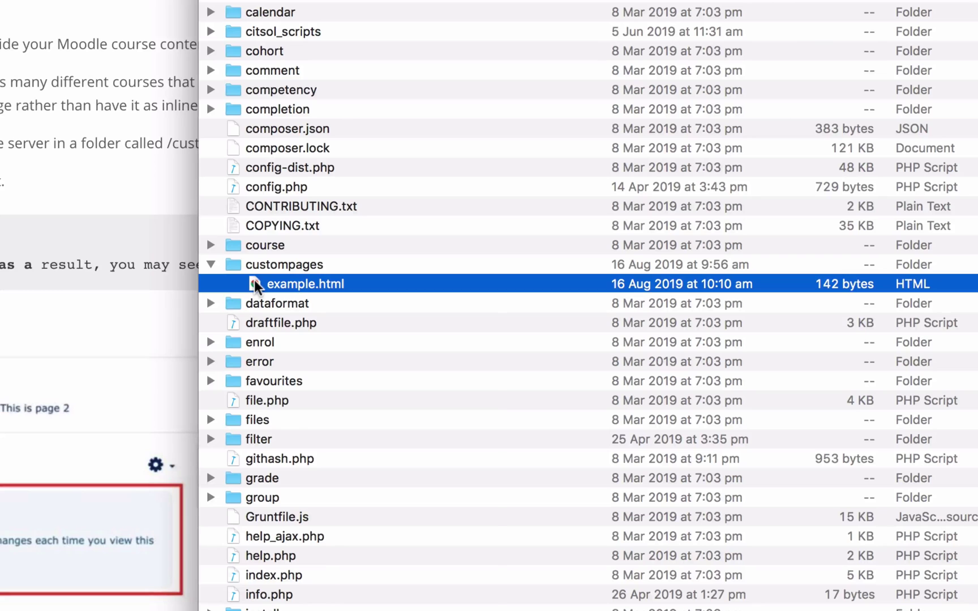
{"action": "right_click", "coordinate": [255, 279]}
{"action": "mouse_move", "coordinate": [266, 309]}
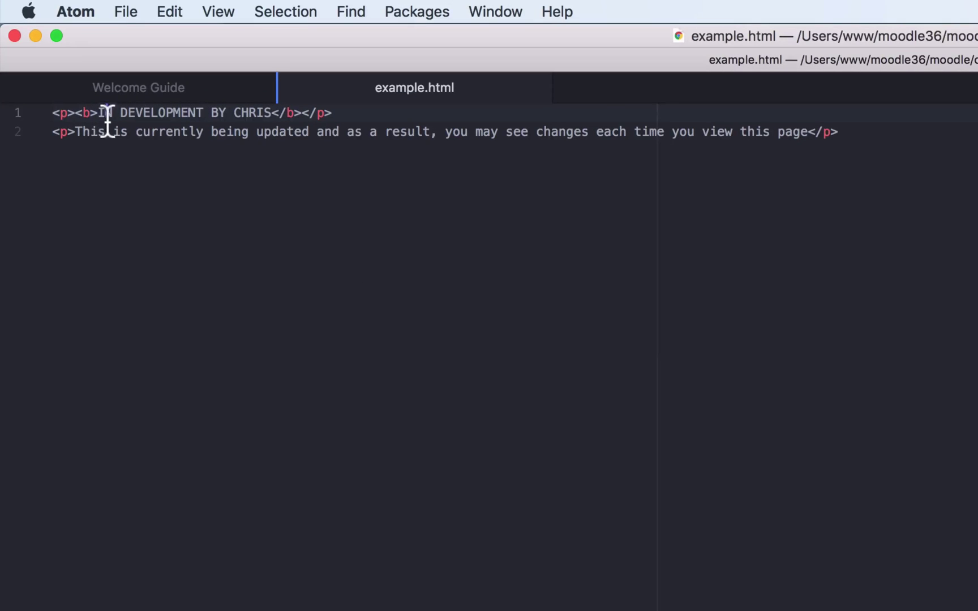
Review example.html's two lines: the bold IN DEVELOPMENT heading and the updating notice
{"action": "left_click_drag", "start_coordinate": [100, 114], "coordinate": [272, 113]}
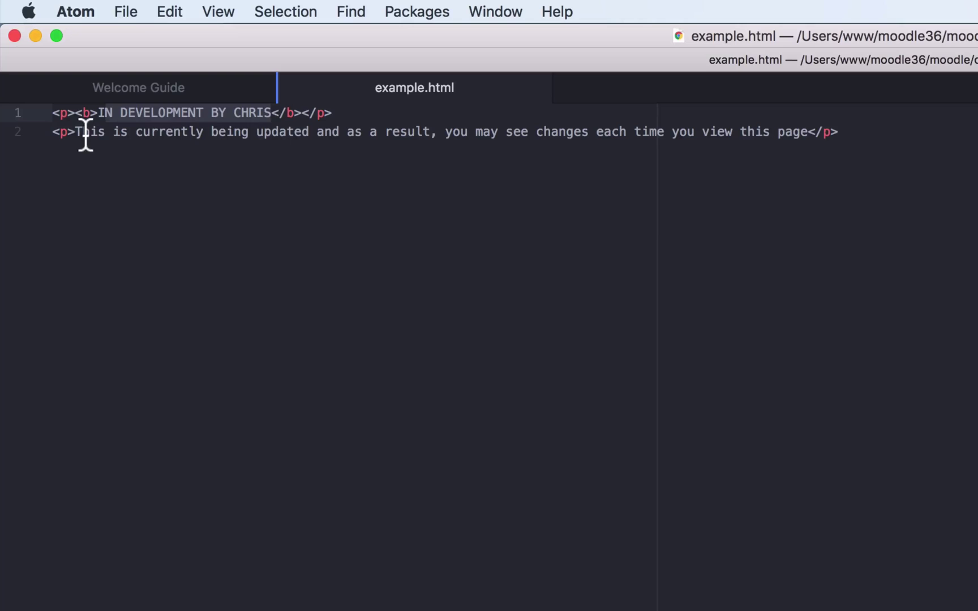
{"action": "left_click_drag", "start_coordinate": [85, 134], "coordinate": [41, 114]}
{"action": "left_click", "coordinate": [227, 245]}
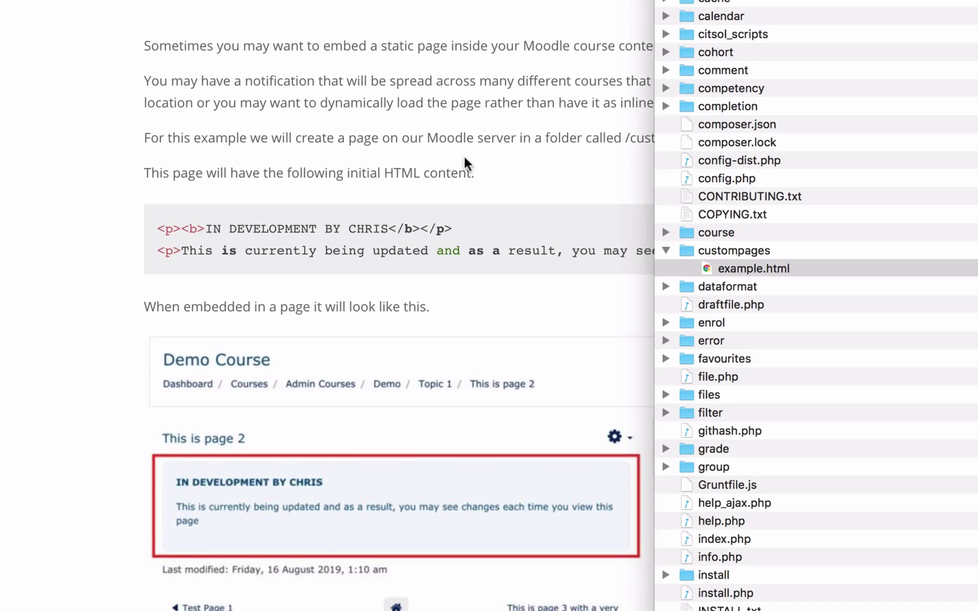
Scroll through the blog's Generico plugin download link and install video instructions
{"action": "scroll", "coordinate": [441, 131], "scroll_direction": "down", "scroll_amount": 3}
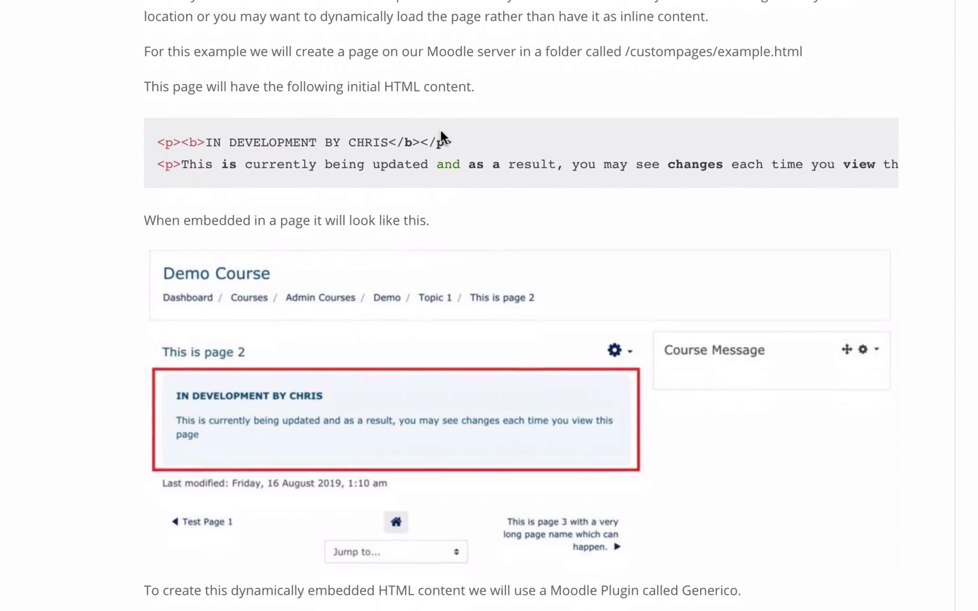
{"action": "scroll", "coordinate": [441, 132], "scroll_direction": "down", "scroll_amount": 4}
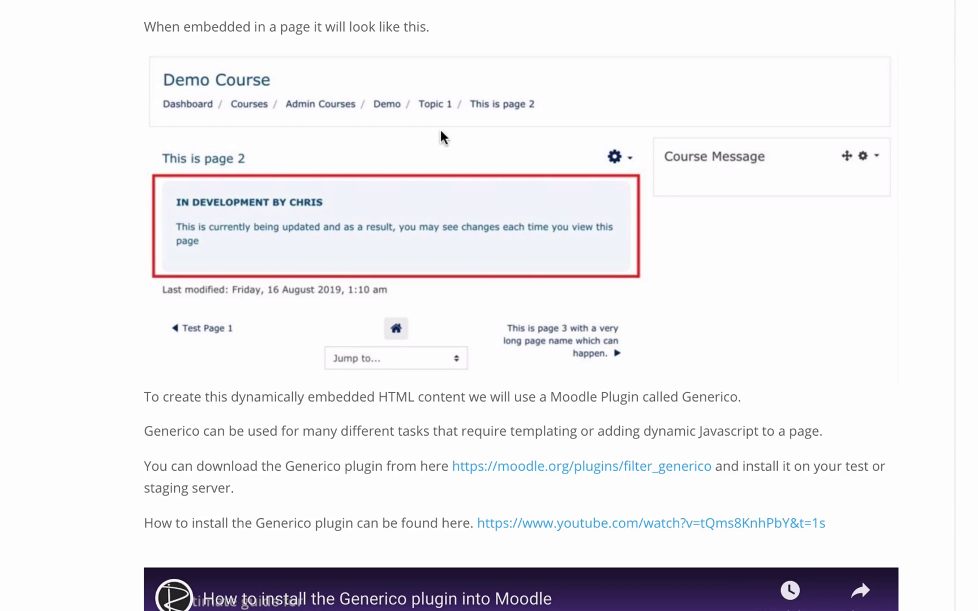
{"action": "scroll", "coordinate": [443, 138], "scroll_direction": "down", "scroll_amount": 7}
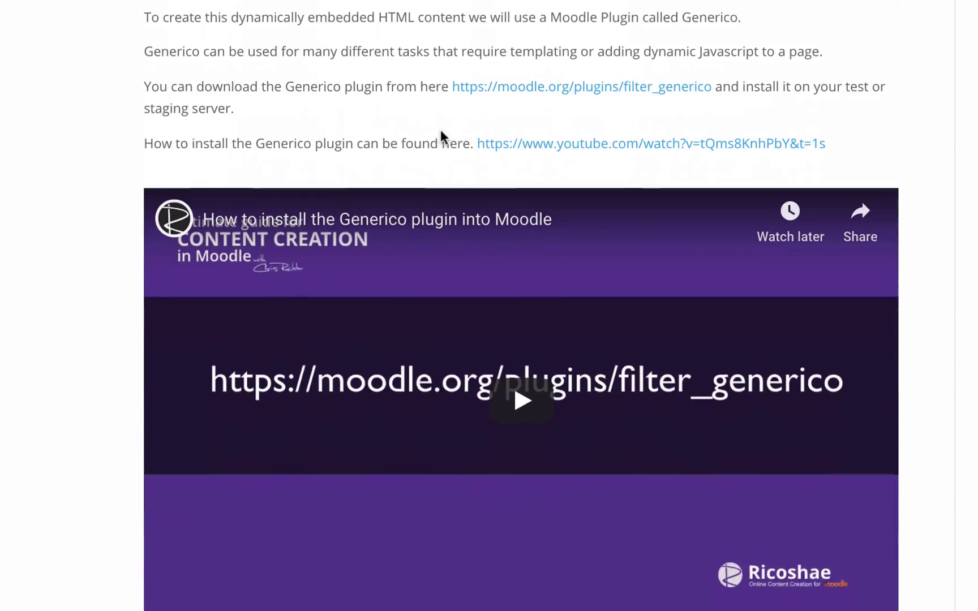
{"action": "scroll", "coordinate": [443, 137], "scroll_direction": "down", "scroll_amount": 1}
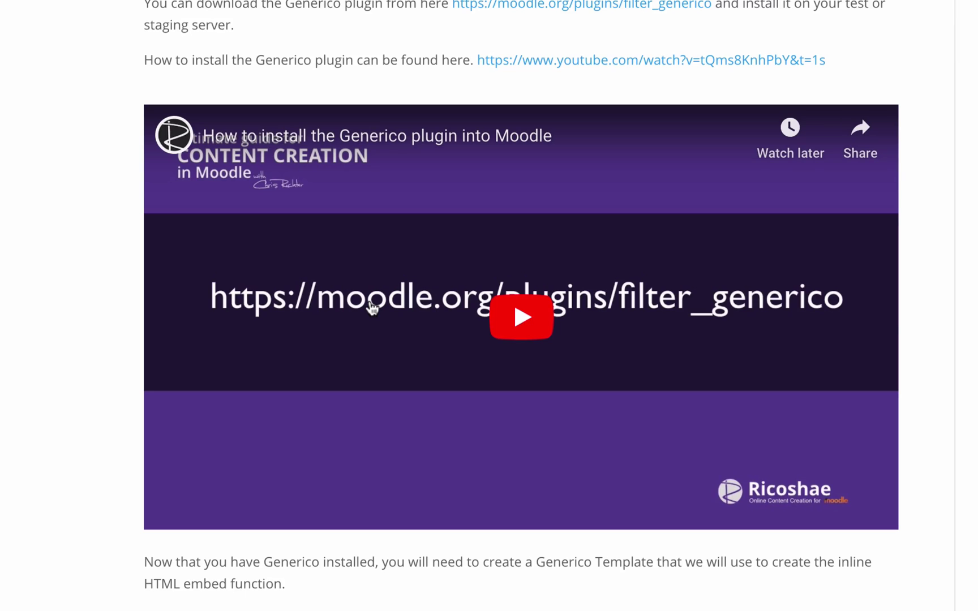
{"action": "scroll", "coordinate": [372, 307], "scroll_direction": "down", "scroll_amount": 2}
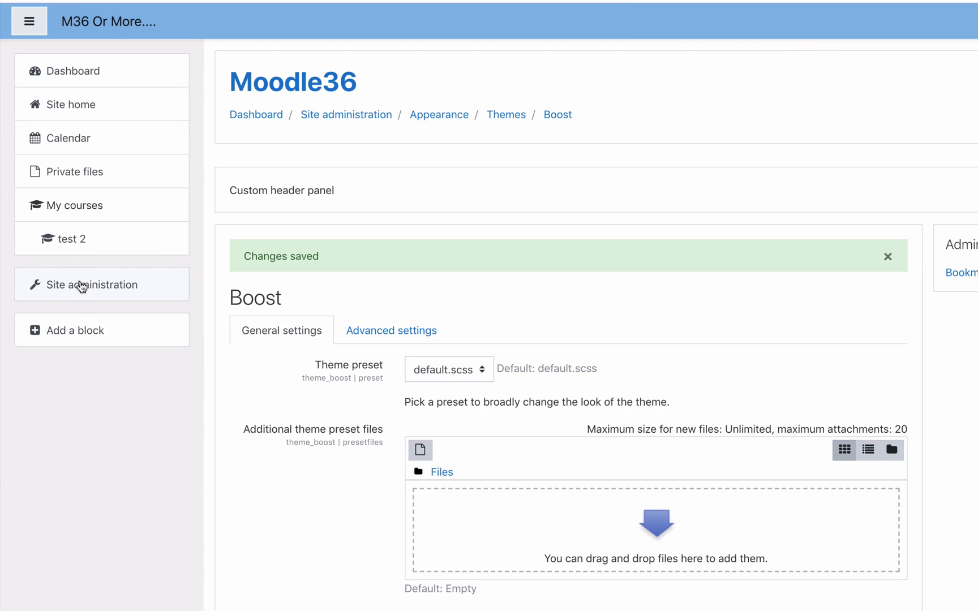
Search Site administration for 'generico' and scroll the Generico Templates list down to slots 11–20
{"action": "left_click", "coordinate": [81, 285]}
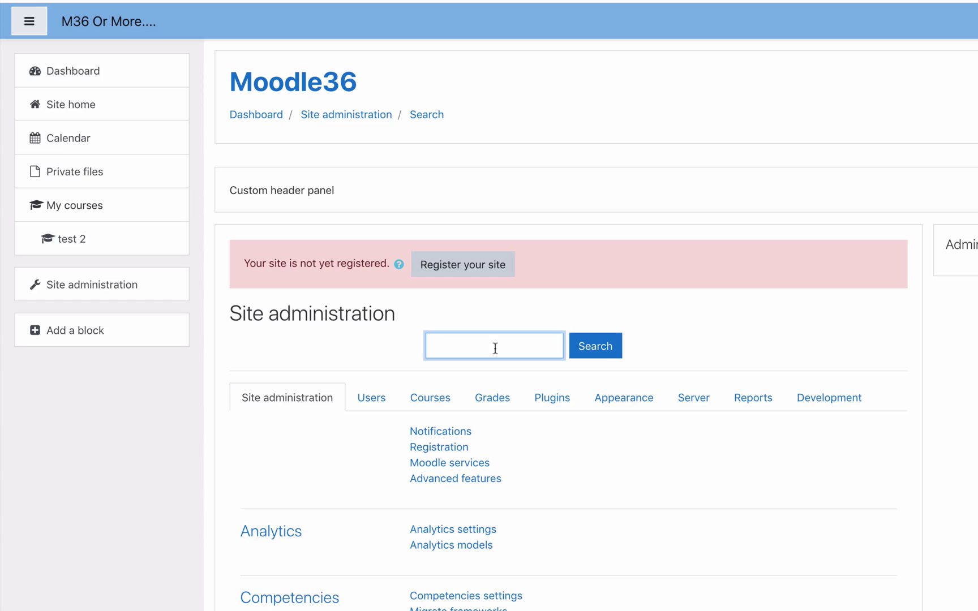
{"action": "type", "text": "generico"}
{"action": "key", "text": "Return"}
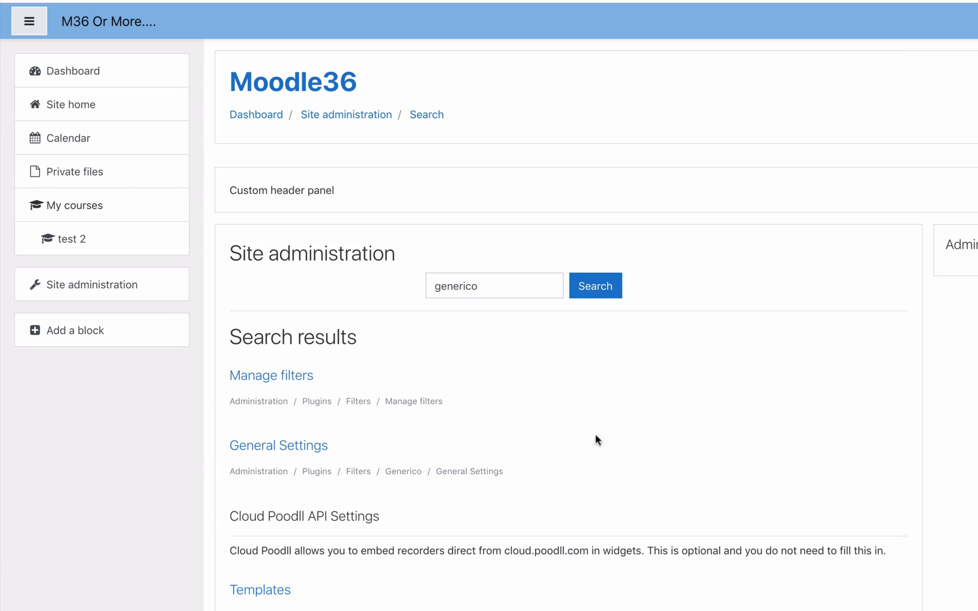
{"action": "scroll", "coordinate": [595, 440], "scroll_direction": "down", "scroll_amount": 3}
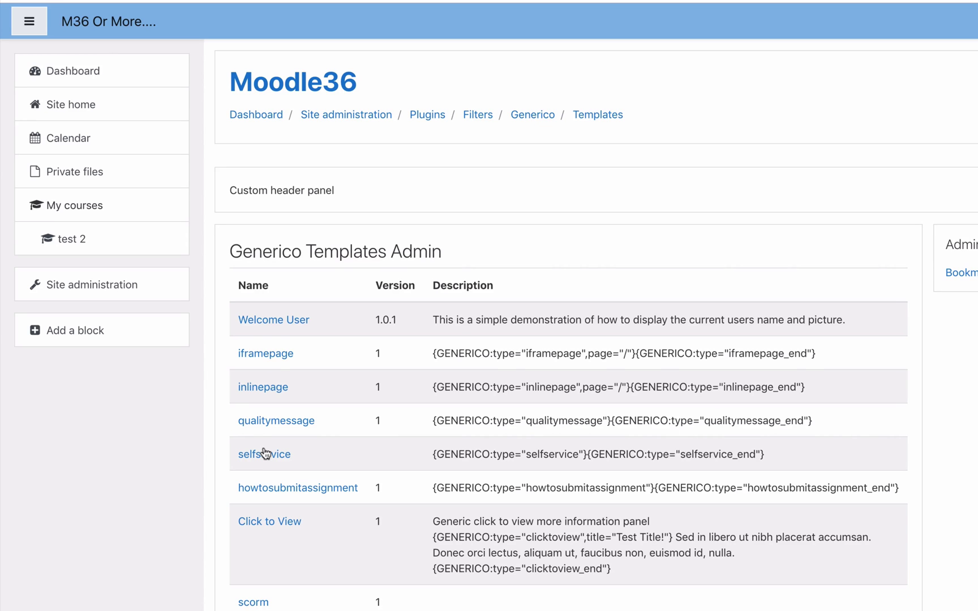
{"action": "scroll", "coordinate": [264, 453], "scroll_direction": "down", "scroll_amount": 5}
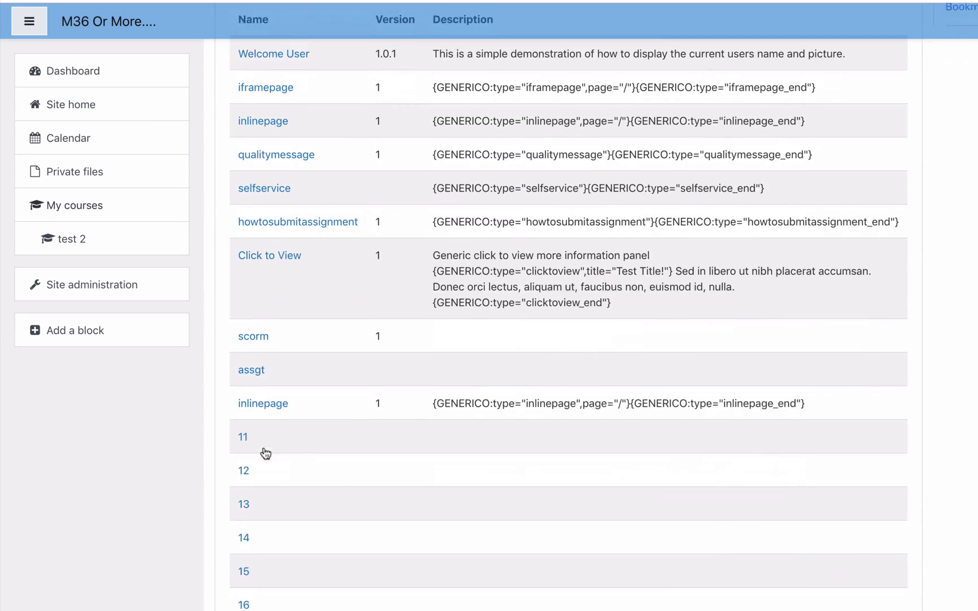
{"action": "scroll", "coordinate": [265, 453], "scroll_direction": "down", "scroll_amount": 5}
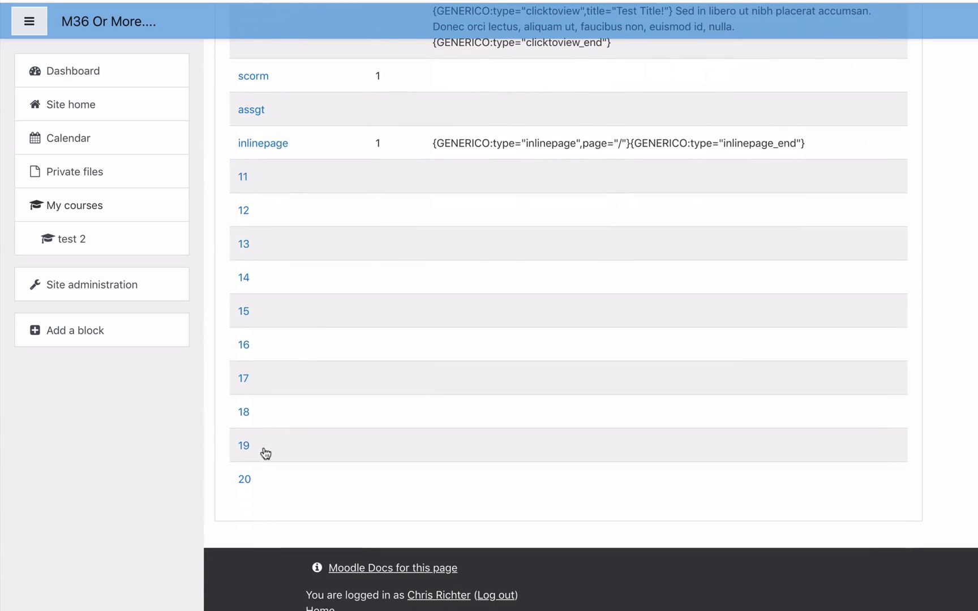
Open the inlinepage template's settings and review its name and instructions, including the page value
{"action": "left_click", "coordinate": [264, 143]}
{"action": "scroll", "coordinate": [280, 275], "scroll_direction": "down", "scroll_amount": 4}
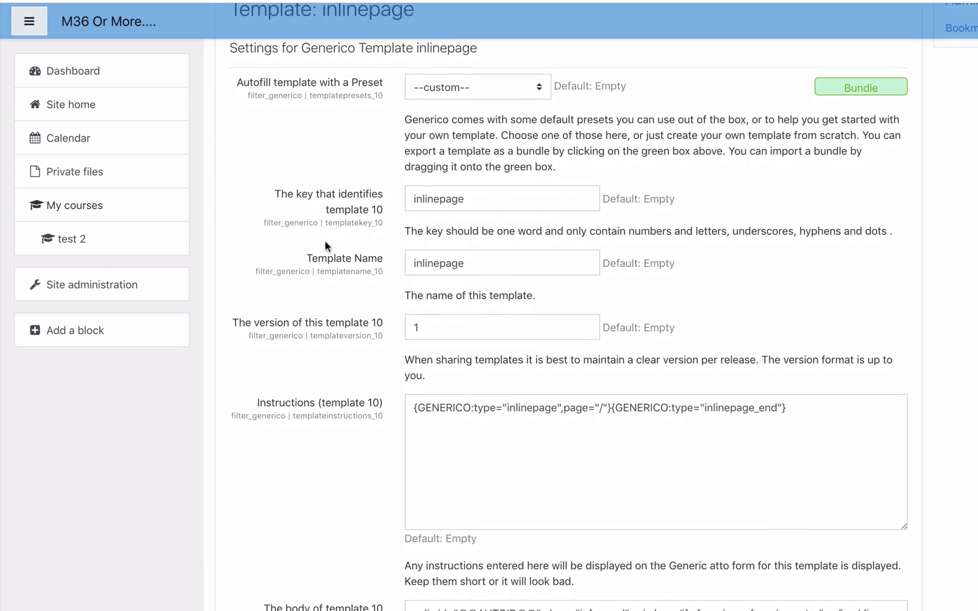
{"action": "double_click", "coordinate": [437, 264]}
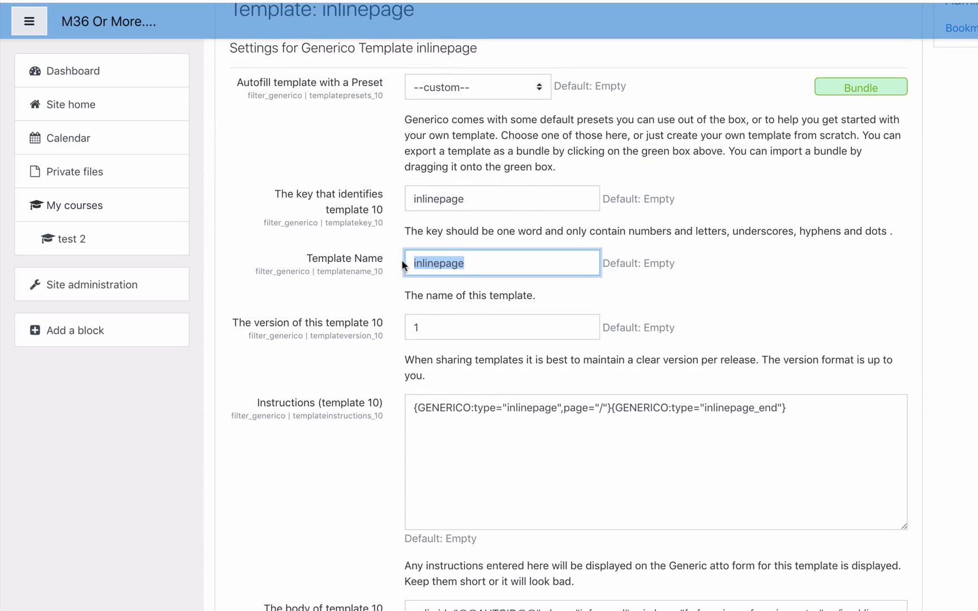
{"action": "scroll", "coordinate": [317, 282], "scroll_direction": "down", "scroll_amount": 5}
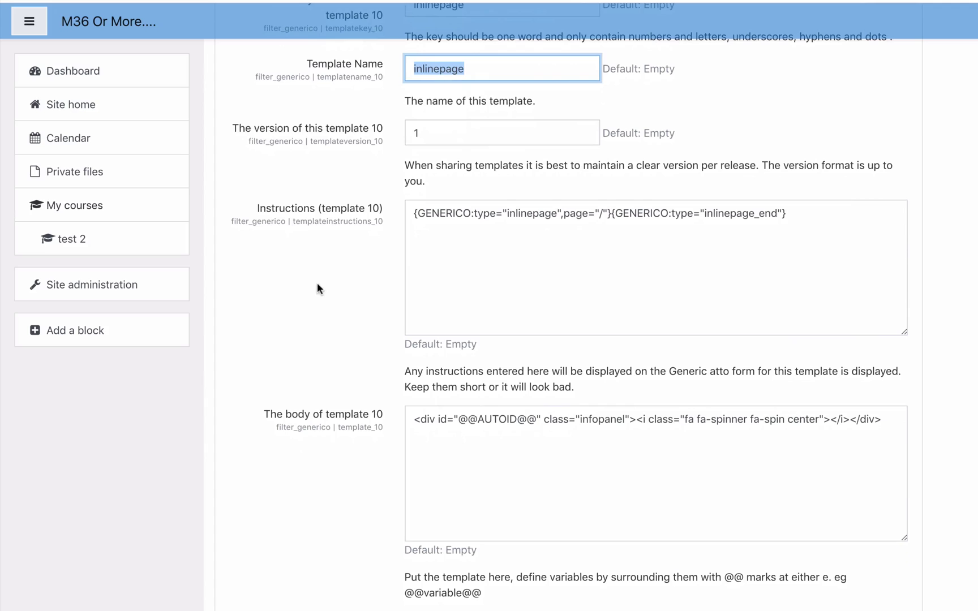
{"action": "left_click_drag", "start_coordinate": [413, 213], "coordinate": [796, 211]}
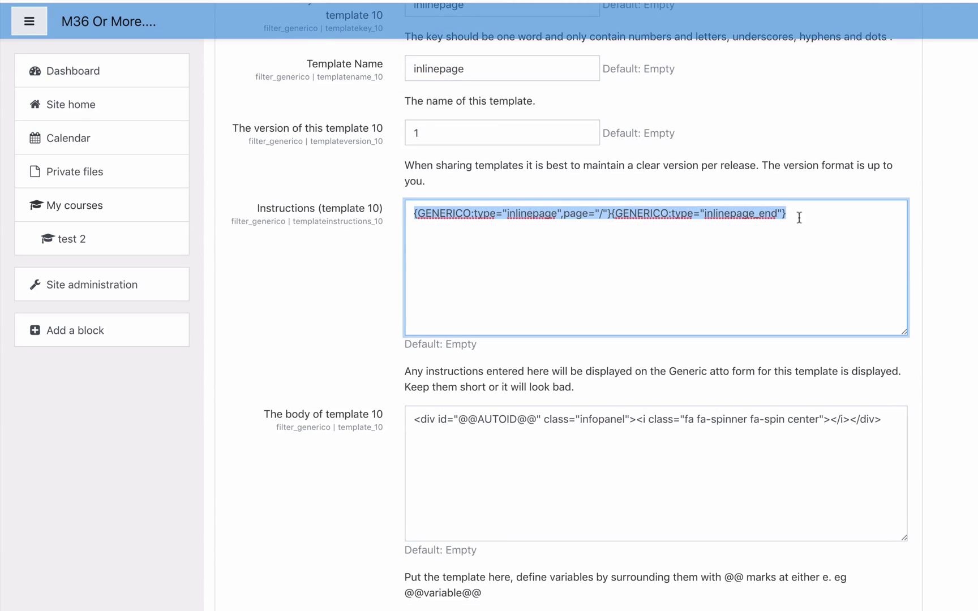
{"action": "left_click", "coordinate": [802, 211]}
{"action": "left_click", "coordinate": [414, 214]}
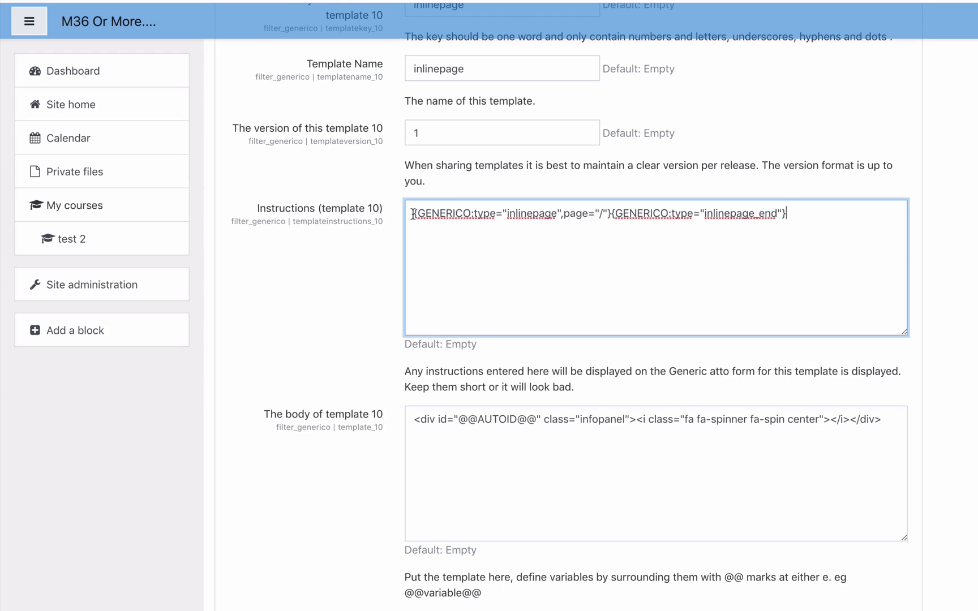
{"action": "left_click_drag", "start_coordinate": [420, 213], "coordinate": [660, 214]}
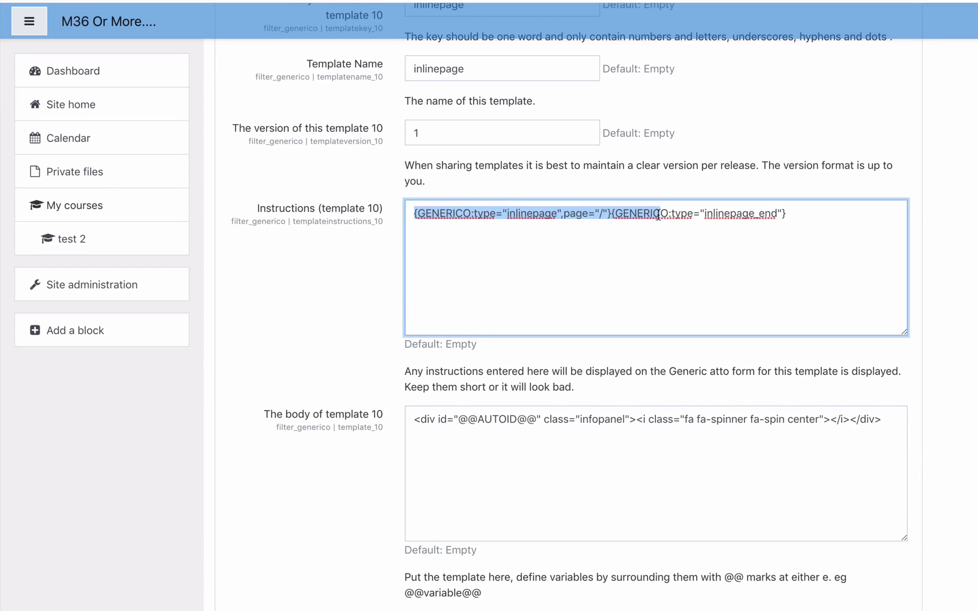
{"action": "left_click", "coordinate": [600, 213]}
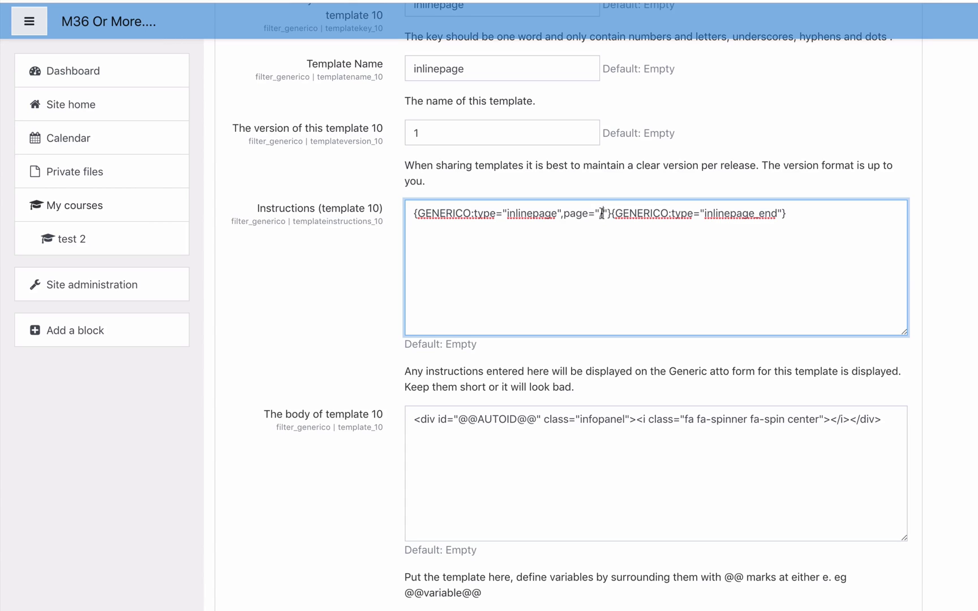
Examine the inlinepage template's body line
{"action": "scroll", "coordinate": [548, 463], "scroll_direction": "down", "scroll_amount": 4}
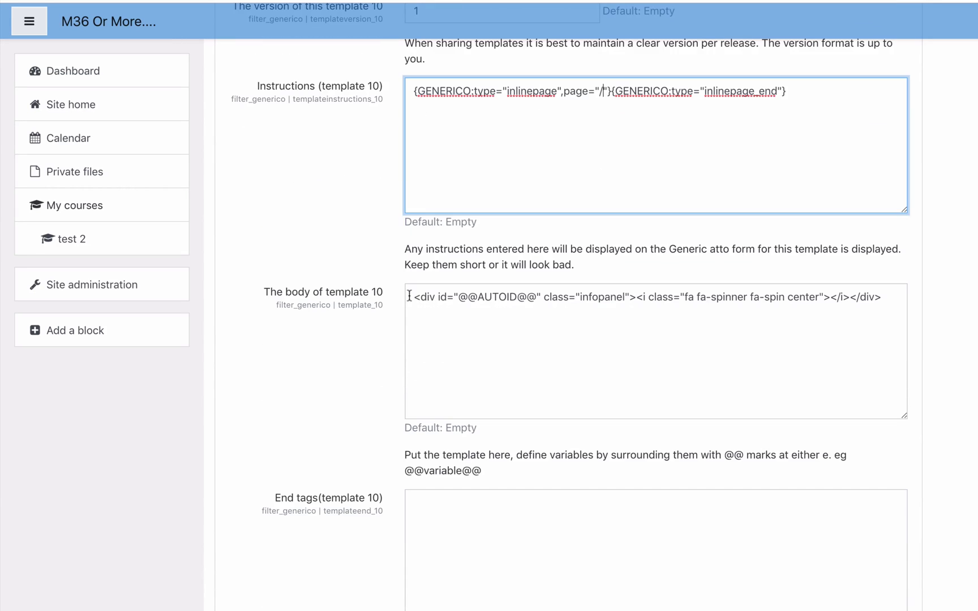
{"action": "left_click", "coordinate": [410, 295]}
{"action": "left_click_drag", "start_coordinate": [410, 295], "coordinate": [900, 296]}
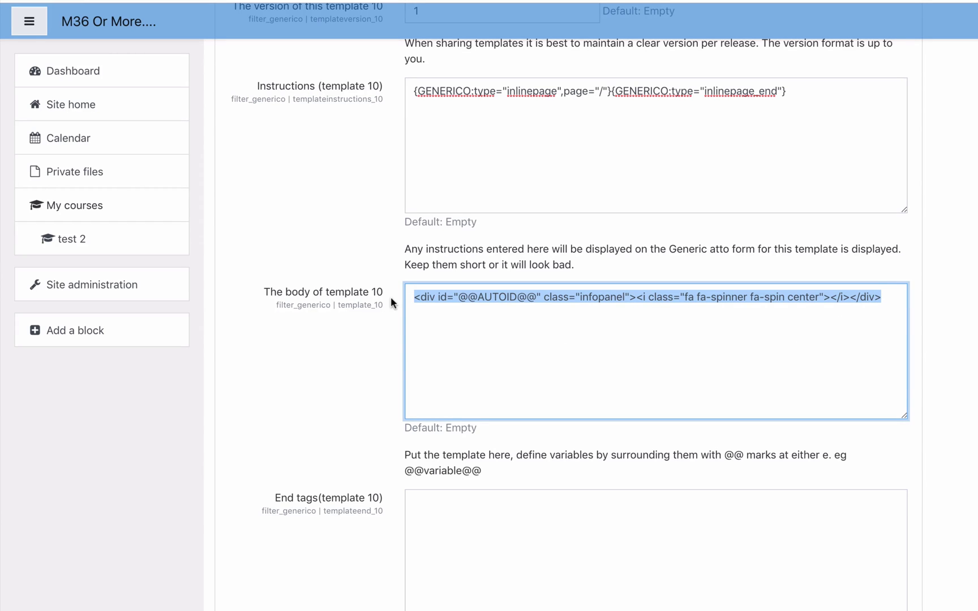
{"action": "scroll", "coordinate": [392, 300], "scroll_direction": "down", "scroll_amount": 4}
{"action": "left_click", "coordinate": [886, 176]}
{"action": "key", "text": "ctrl+a"}
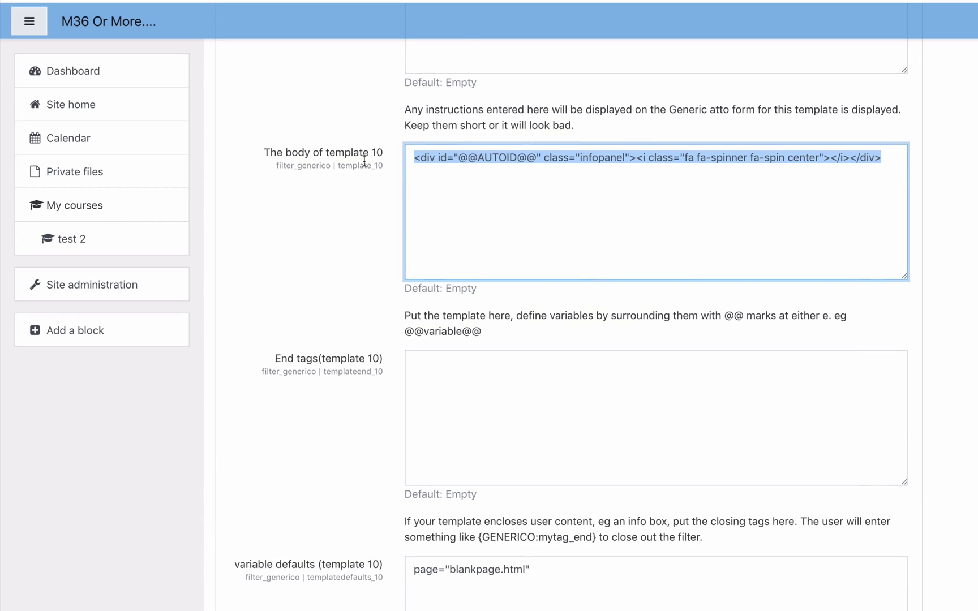
{"action": "scroll", "coordinate": [364, 160], "scroll_direction": "down", "scroll_amount": 15}
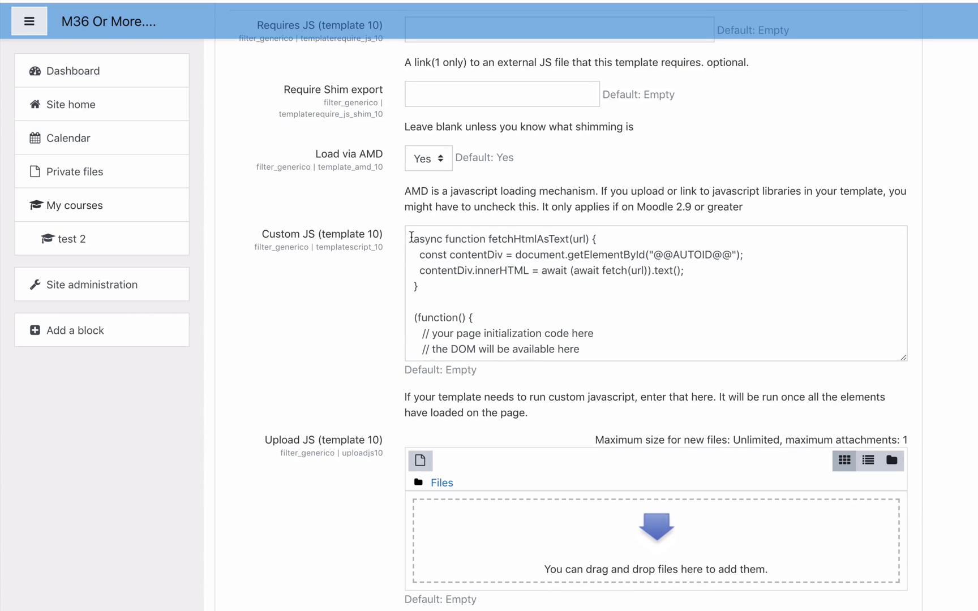
Review the fetchHtmlAsText Custom JS and select the template's usage snippet for copying
{"action": "left_click_drag", "start_coordinate": [411, 236], "coordinate": [702, 279]}
{"action": "scroll", "coordinate": [702, 279], "scroll_direction": "down", "scroll_amount": 5}
{"action": "scroll", "coordinate": [702, 279], "scroll_direction": "down", "scroll_amount": 1}
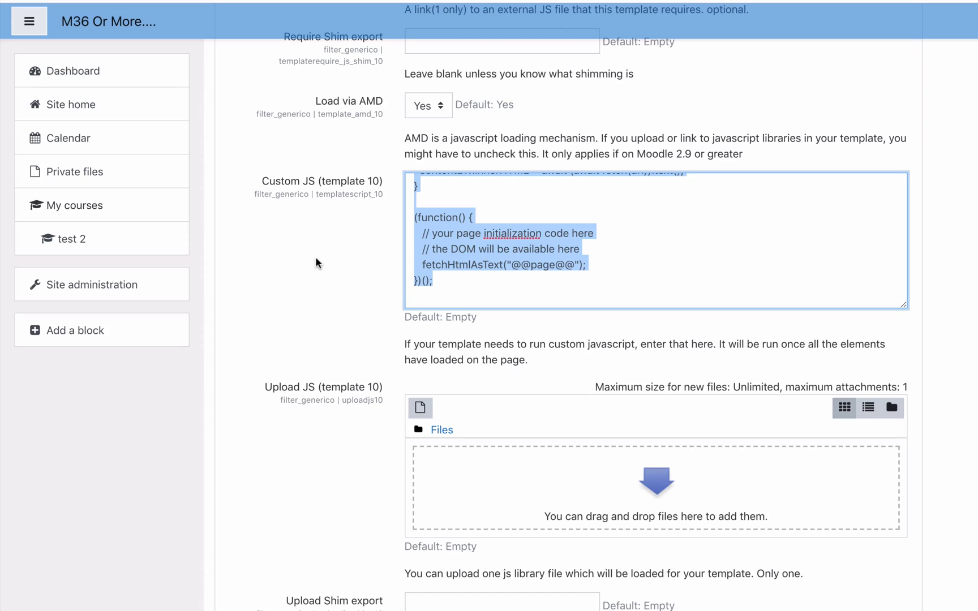
{"action": "scroll", "coordinate": [317, 262], "scroll_direction": "up", "scroll_amount": 20}
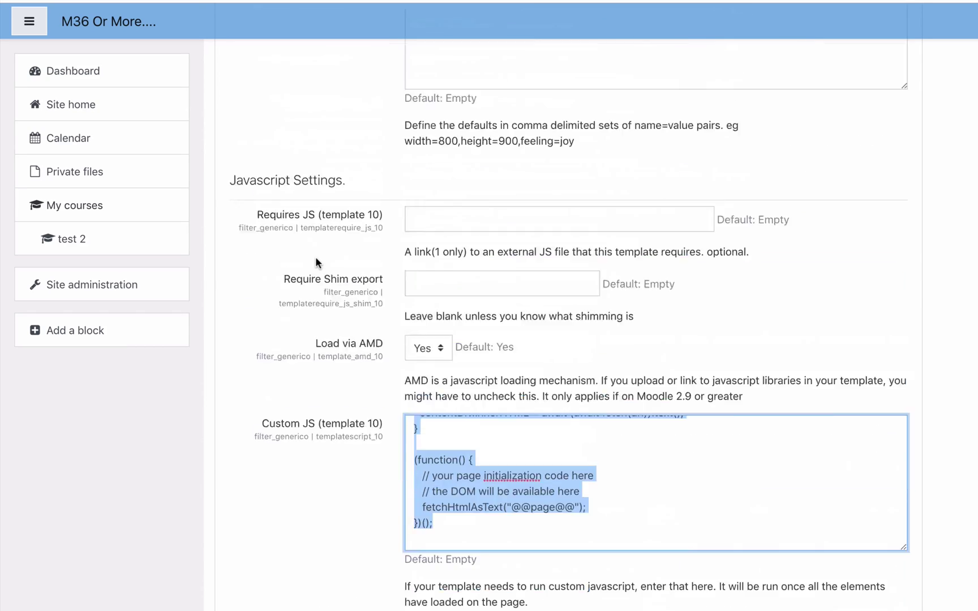
{"action": "scroll", "coordinate": [315, 257], "scroll_direction": "up", "scroll_amount": 6}
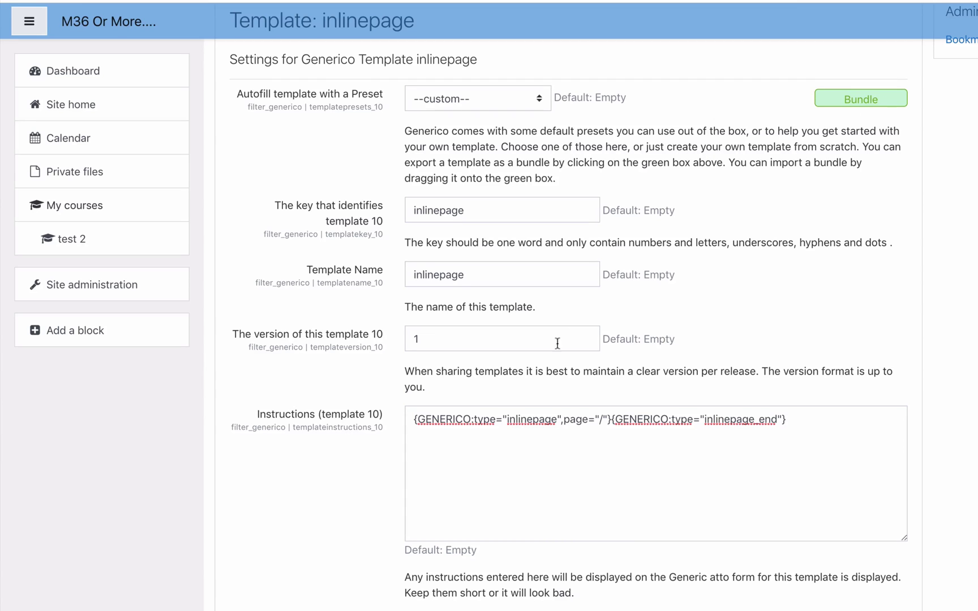
{"action": "left_click_drag", "start_coordinate": [797, 419], "coordinate": [403, 420]}
{"action": "key", "text": "ctrl+c"}
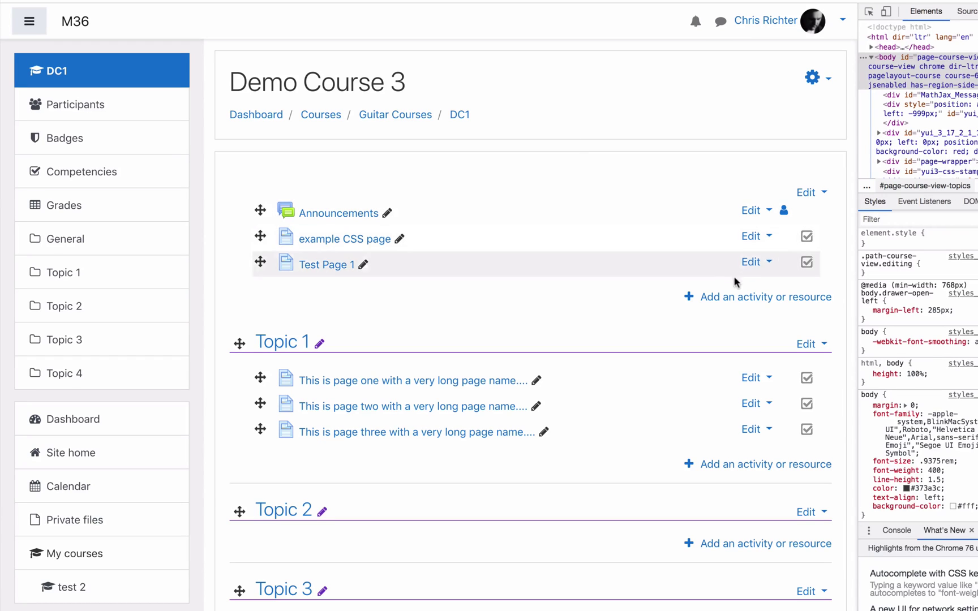
Add a Page resource to the General section named 'Test inline page'
{"action": "left_click", "coordinate": [722, 297]}
{"action": "scroll", "coordinate": [339, 258], "scroll_direction": "down", "scroll_amount": 4}
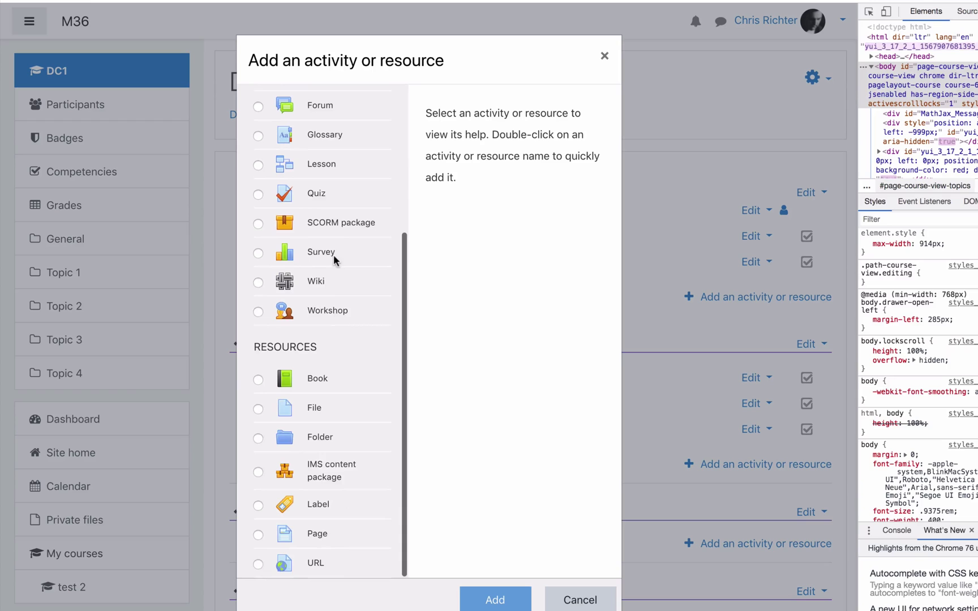
{"action": "left_click", "coordinate": [296, 536]}
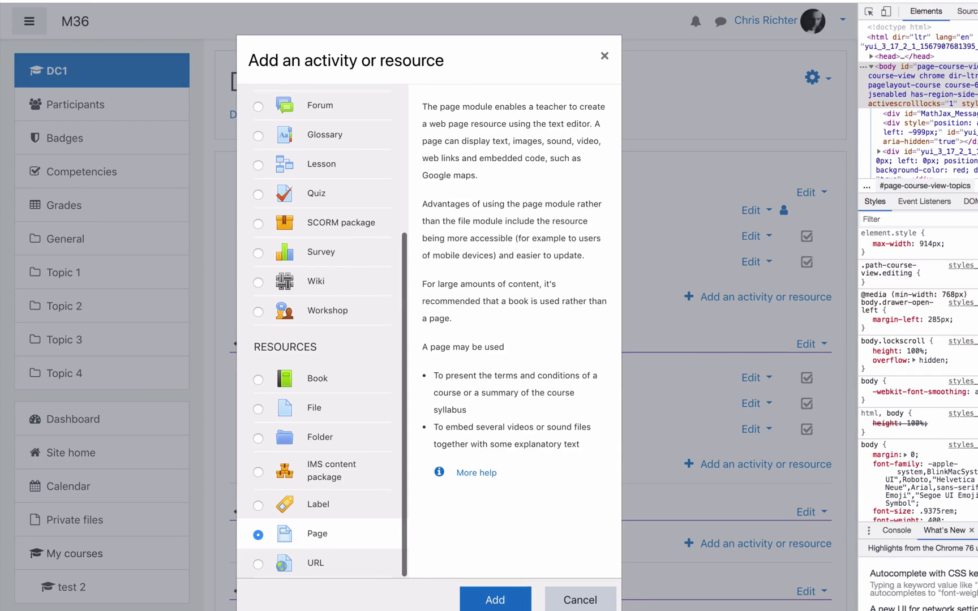
{"action": "left_click", "coordinate": [496, 601]}
{"action": "left_click", "coordinate": [434, 155]}
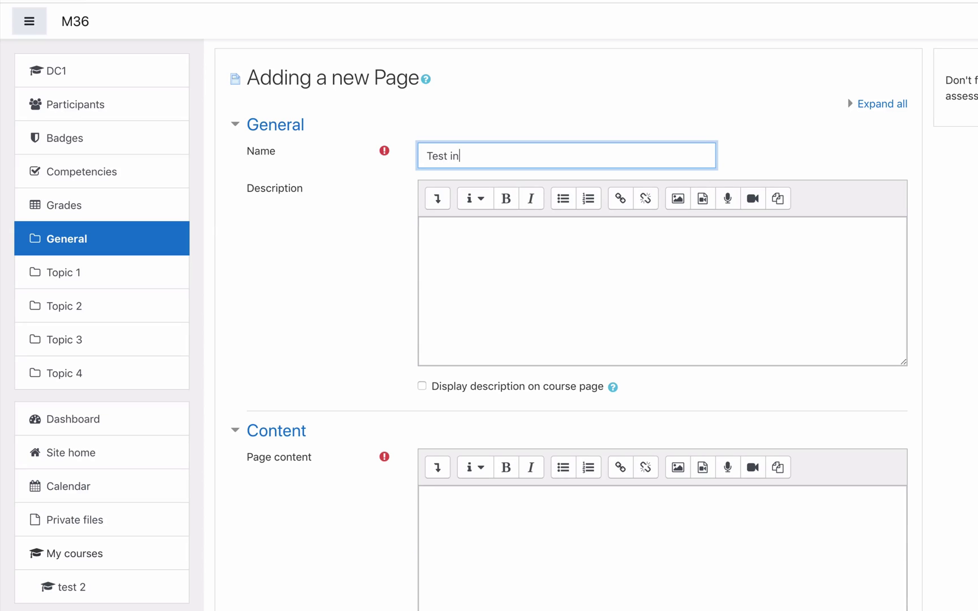
{"action": "type", "text": "Test inline page"}
Paste the inlinepage snippet into Page content with the page path custompages/example.html
{"action": "scroll", "coordinate": [357, 202], "scroll_direction": "down", "scroll_amount": 5}
{"action": "left_click", "coordinate": [591, 309]}
{"action": "key", "text": "ctrl+v"}
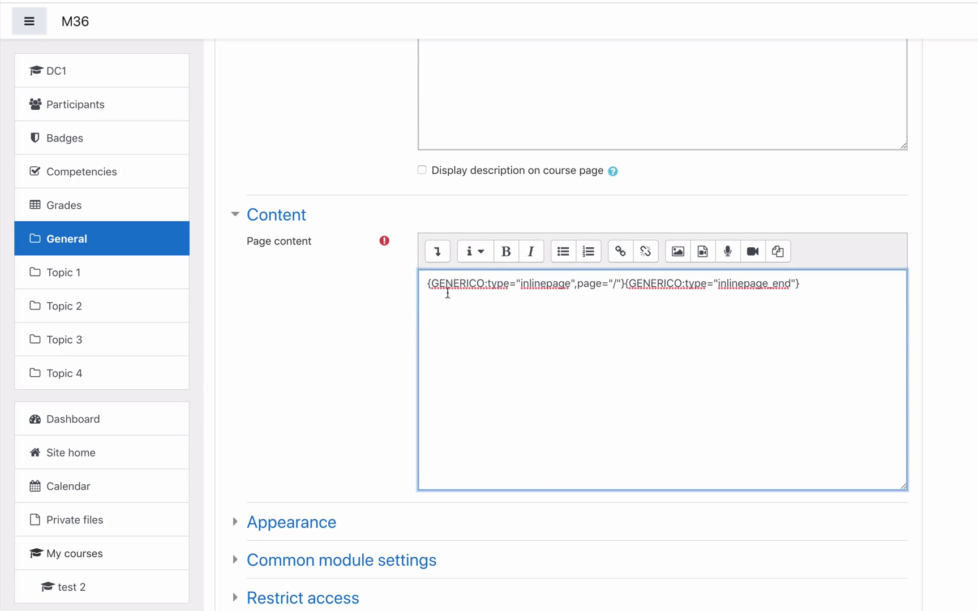
{"action": "left_click_drag", "start_coordinate": [426, 283], "coordinate": [761, 290]}
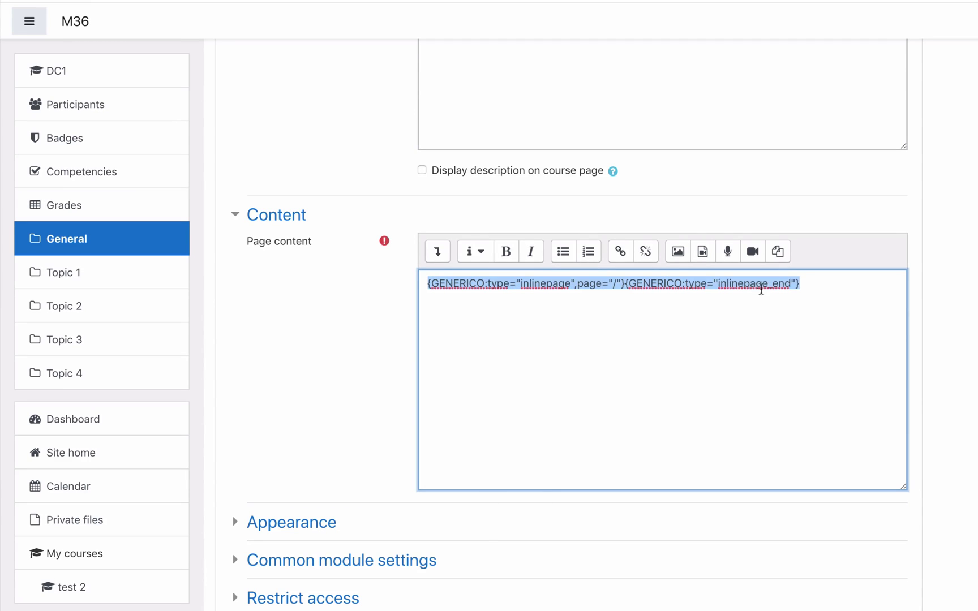
{"action": "left_click", "coordinate": [816, 285]}
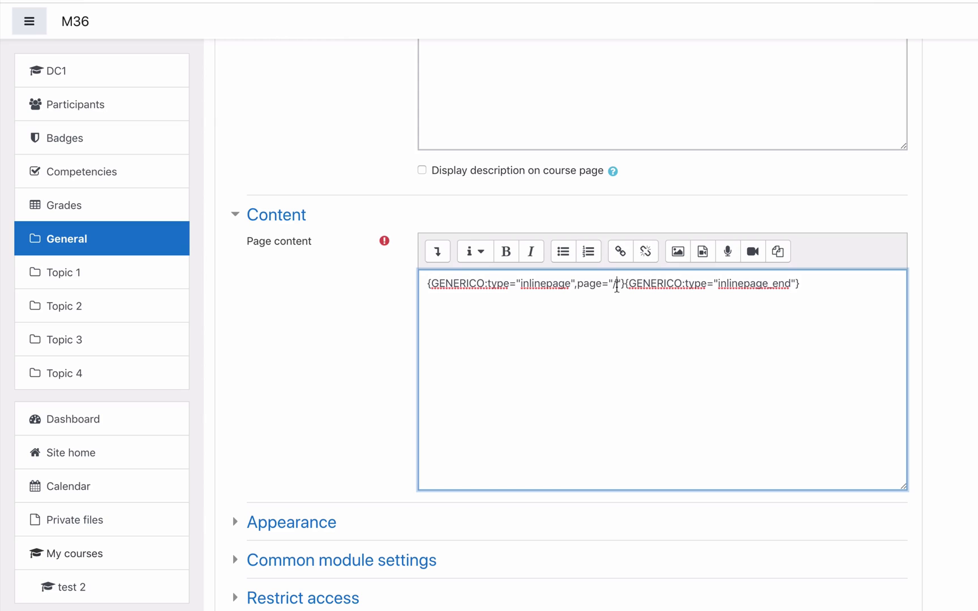
{"action": "key", "text": "super+Tab"}
{"action": "key", "text": "super+Tab"}
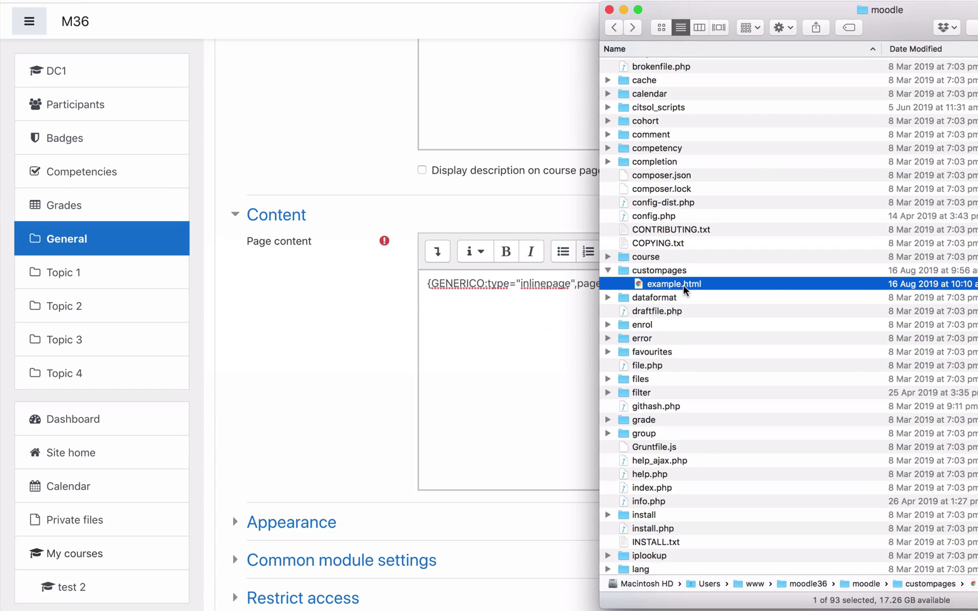
{"action": "left_click", "coordinate": [573, 284]}
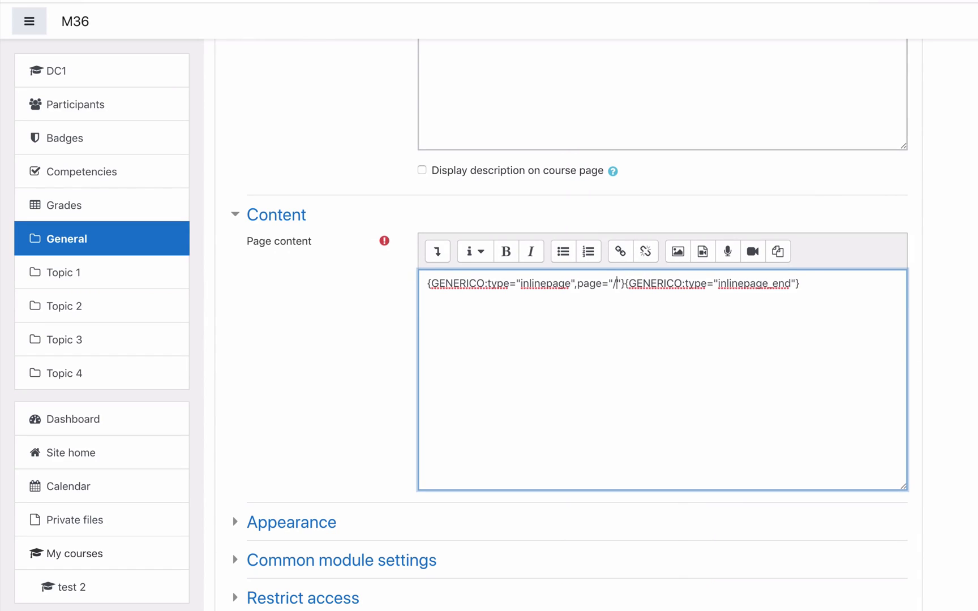
{"action": "type", "text": "custompages"}
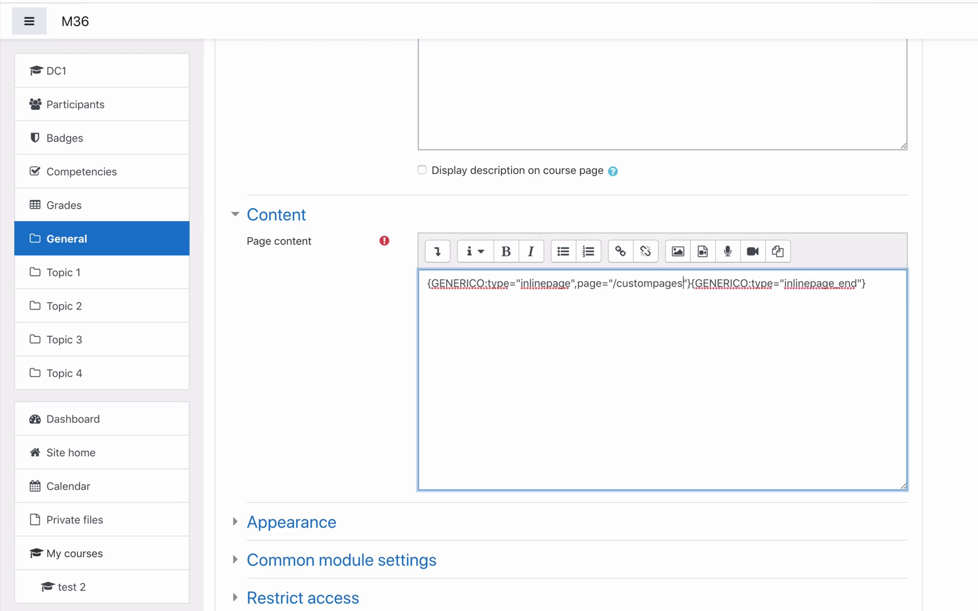
{"action": "type", "text": "/"}
{"action": "type", "text": "example"}
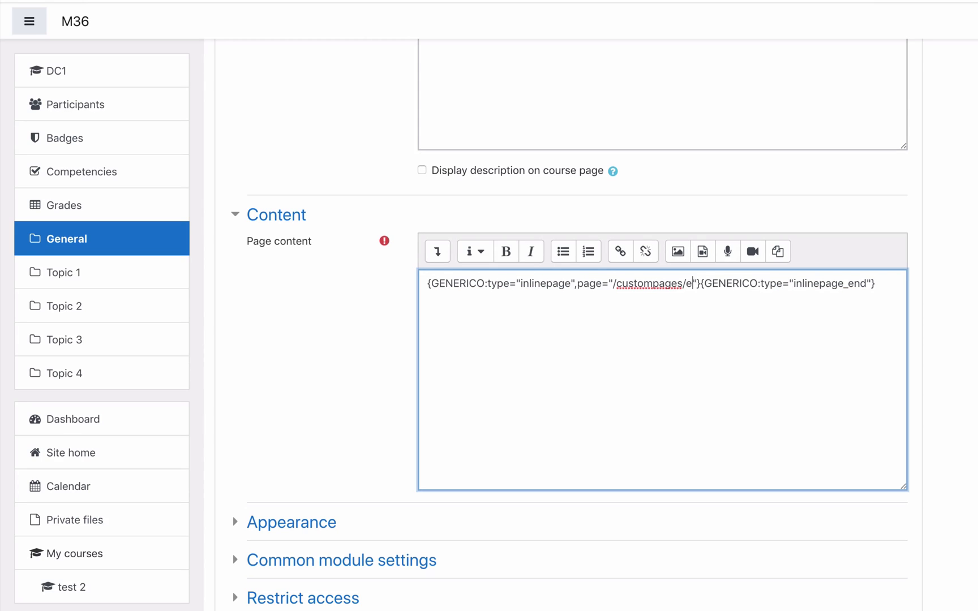
{"action": "type", "text": "."}
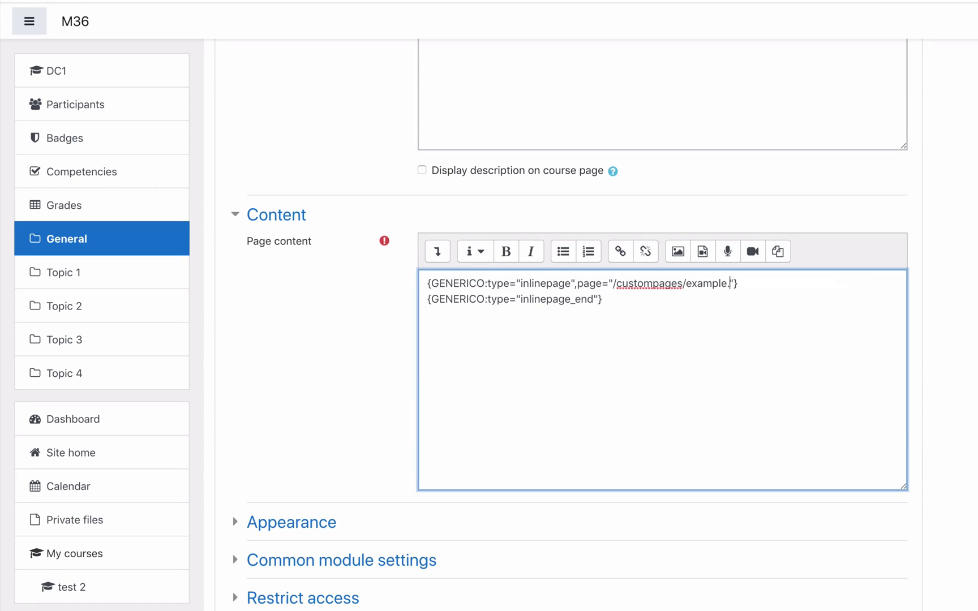
{"action": "type", "text": "html"}
{"action": "scroll", "coordinate": [385, 316], "scroll_direction": "down", "scroll_amount": 5}
Save and display the page, checking the embedded IN DEVELOPMENT heading and sentence
{"action": "left_click", "coordinate": [630, 467]}
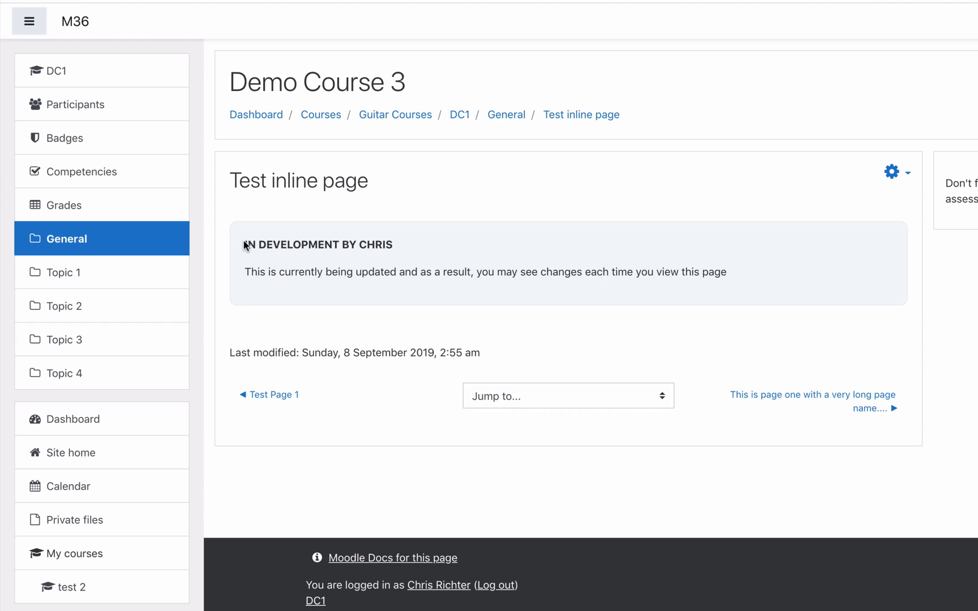
{"action": "left_click_drag", "start_coordinate": [246, 245], "coordinate": [392, 245]}
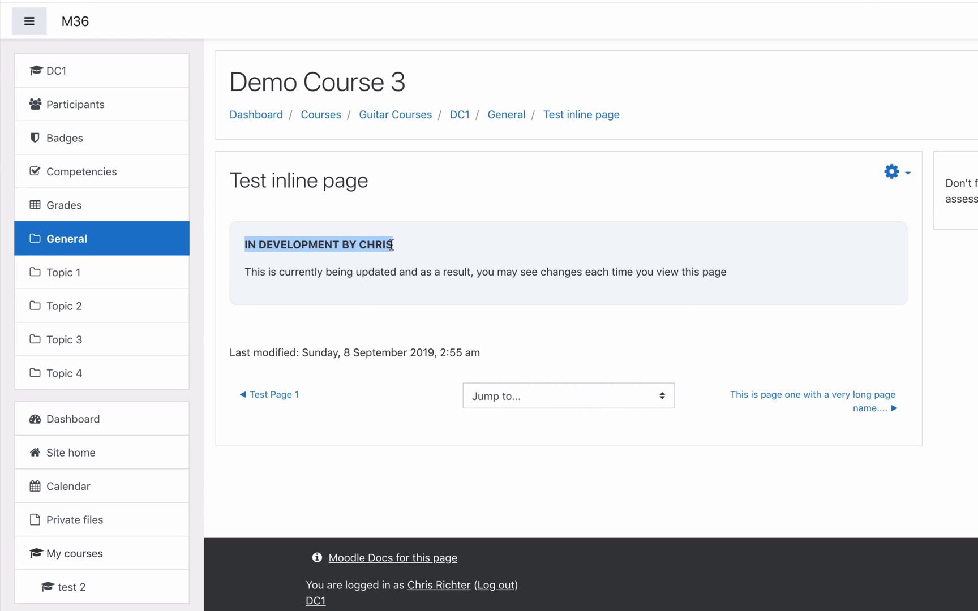
{"action": "left_click_drag", "start_coordinate": [246, 272], "coordinate": [725, 273]}
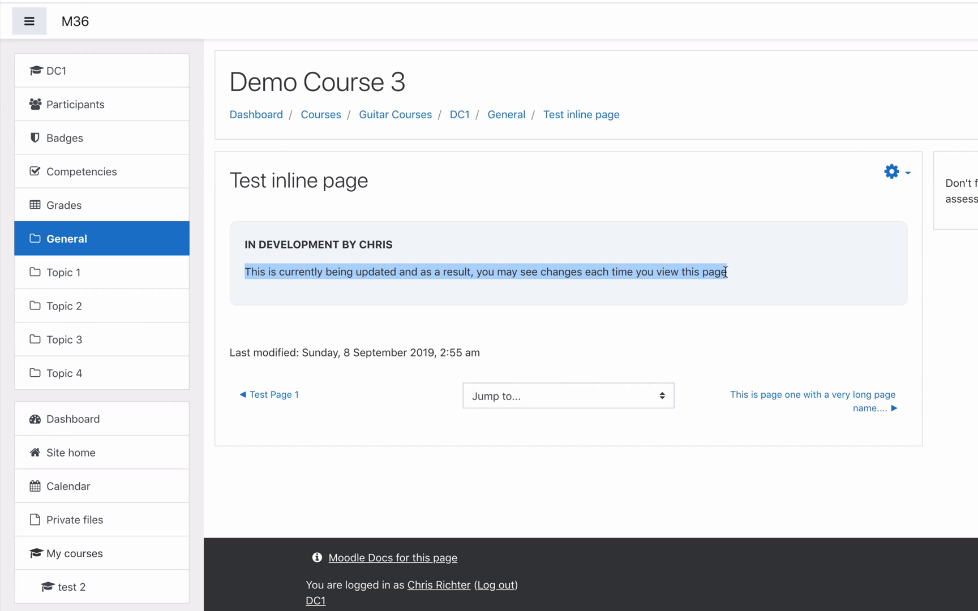
{"action": "left_click", "coordinate": [731, 271]}
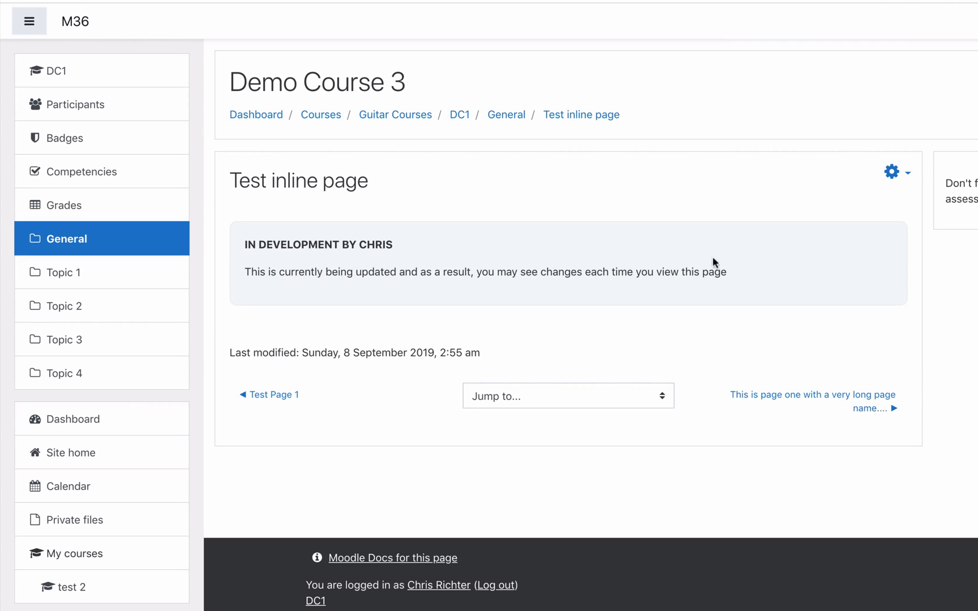
Open example.html in Atom, add a period to the notice sentence, and save
{"action": "key", "text": "super+Tab"}
{"action": "key", "text": "super+Tab"}
{"action": "key", "text": "Escape"}
{"action": "key", "text": "super+Tab"}
{"action": "key", "text": "super+Tab"}
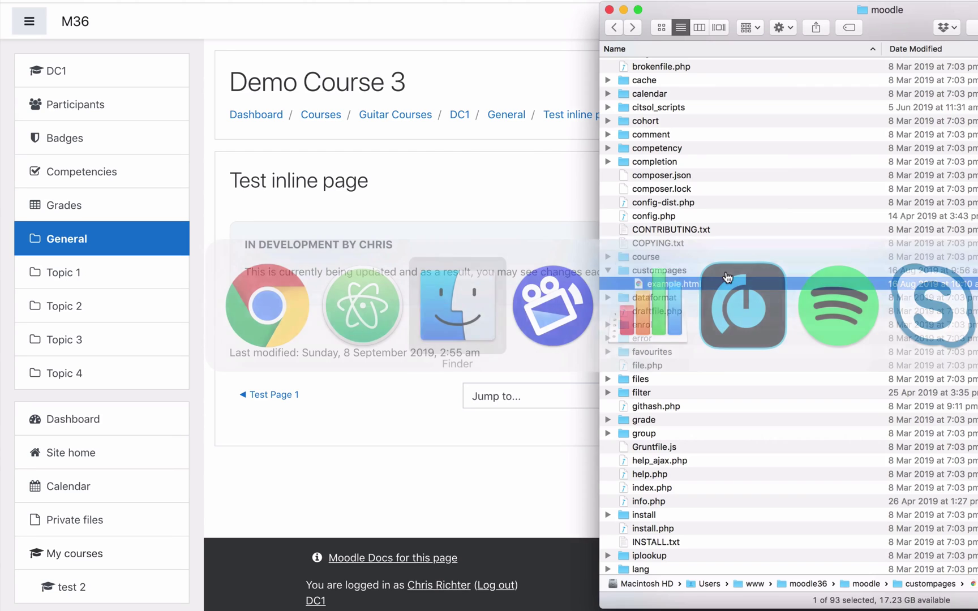
{"action": "right_click", "coordinate": [640, 283]}
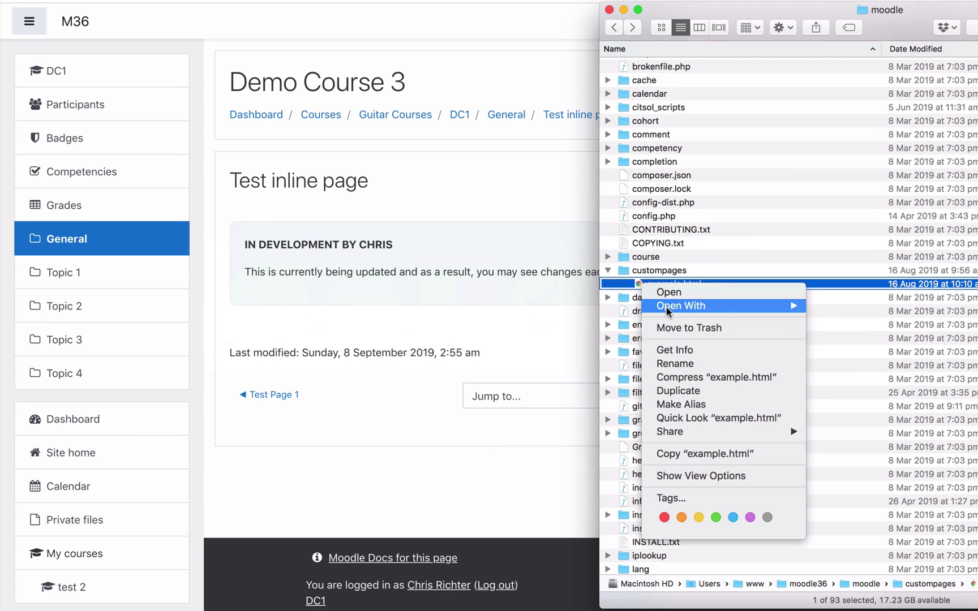
{"action": "mouse_move", "coordinate": [670, 307]}
{"action": "left_click", "coordinate": [832, 328]}
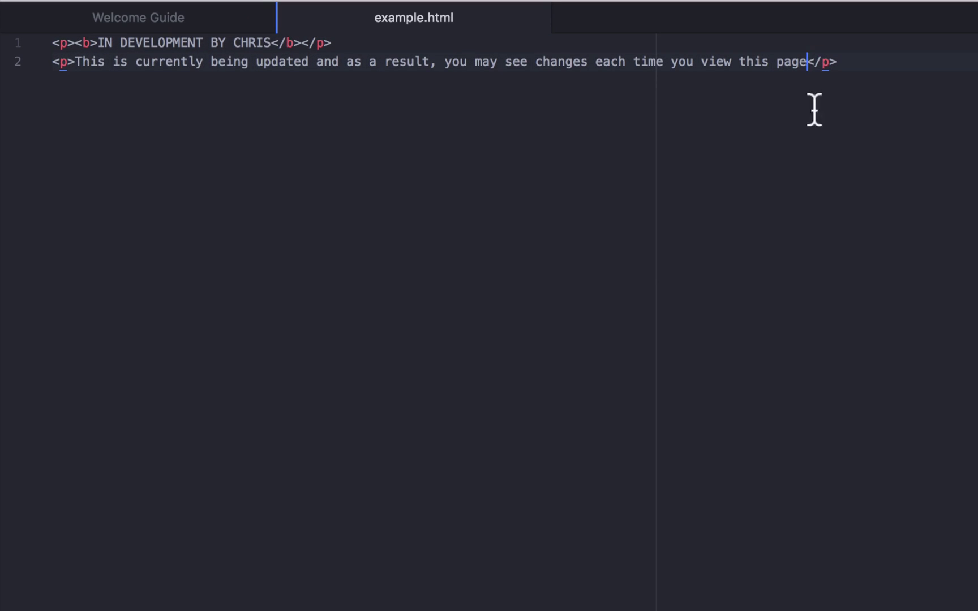
{"action": "type", "text": "."}
{"action": "key", "text": "super+s"}
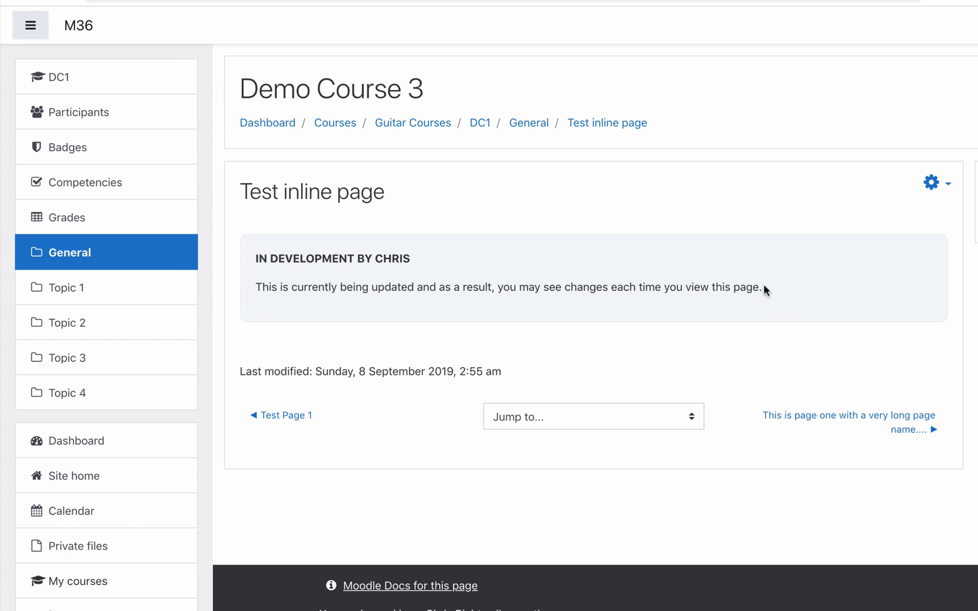
Confirm the panel sentence's new period and inspect the panel in developer tools
{"action": "left_click_drag", "start_coordinate": [763, 285], "coordinate": [253, 286]}
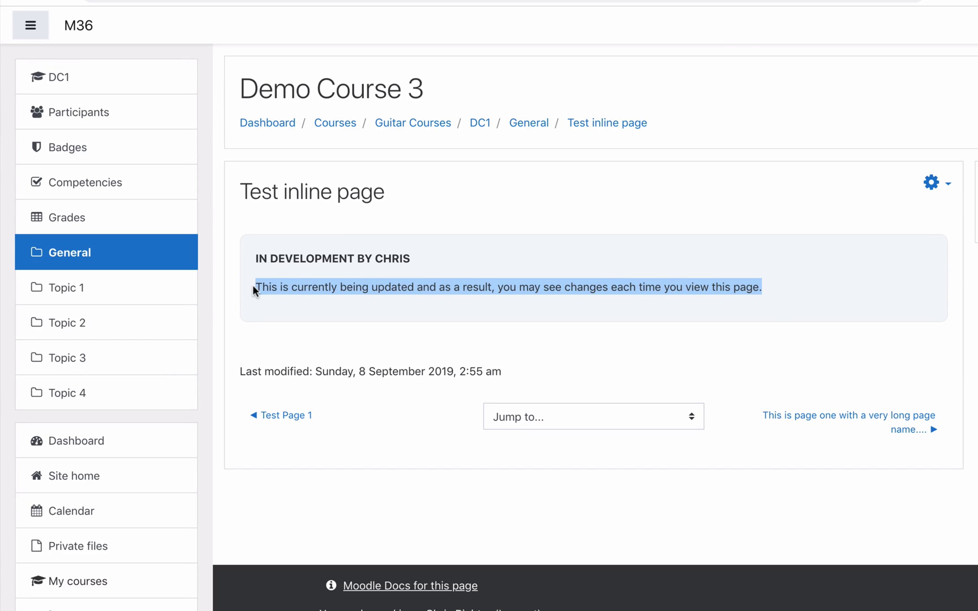
{"action": "left_click", "coordinate": [292, 286]}
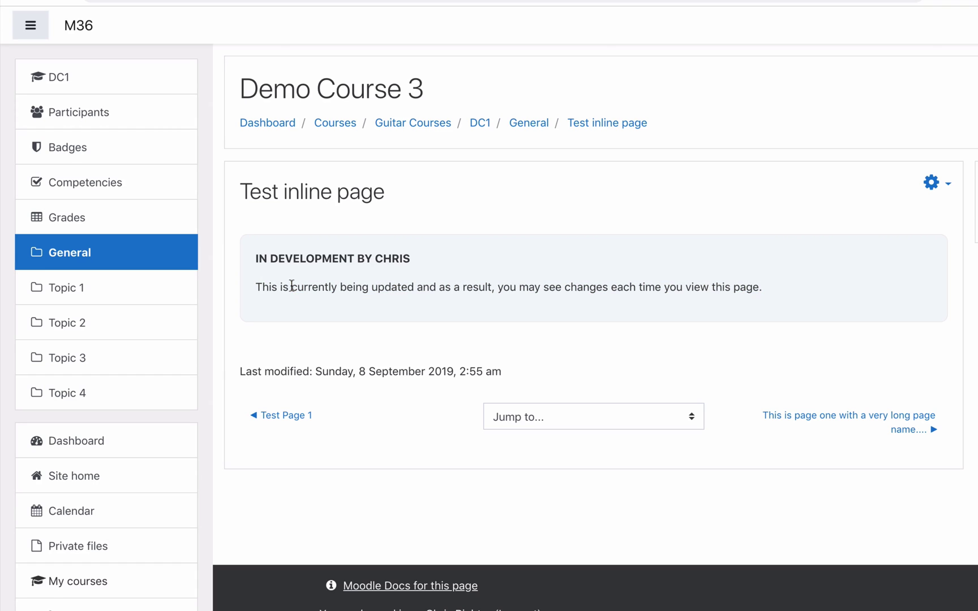
{"action": "right_click", "coordinate": [443, 250]}
{"action": "left_click", "coordinate": [469, 478]}
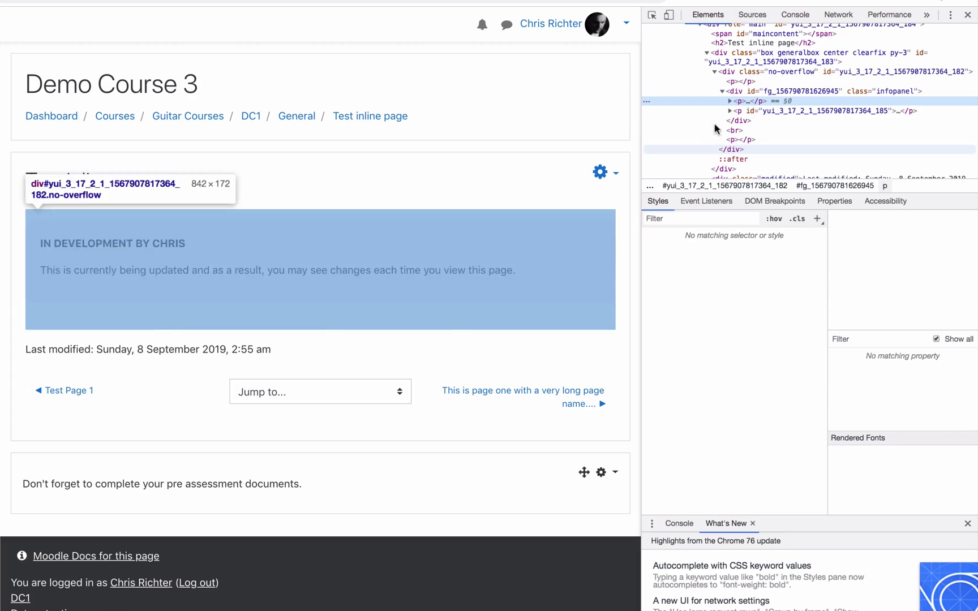
Examine the infopanel container, bold heading and body paragraph elements, then return to General
{"action": "left_click", "coordinate": [730, 100]}
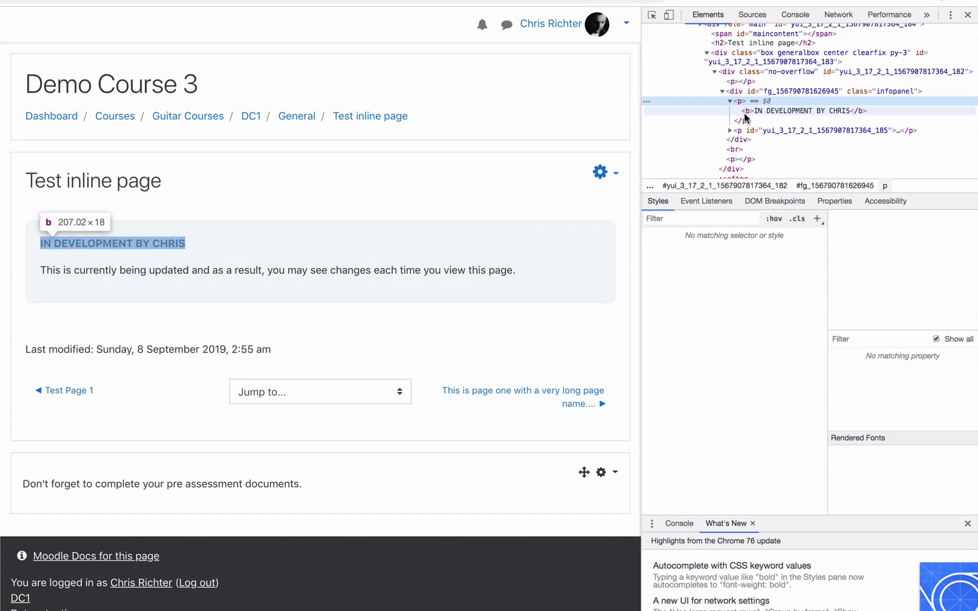
{"action": "left_click", "coordinate": [265, 243]}
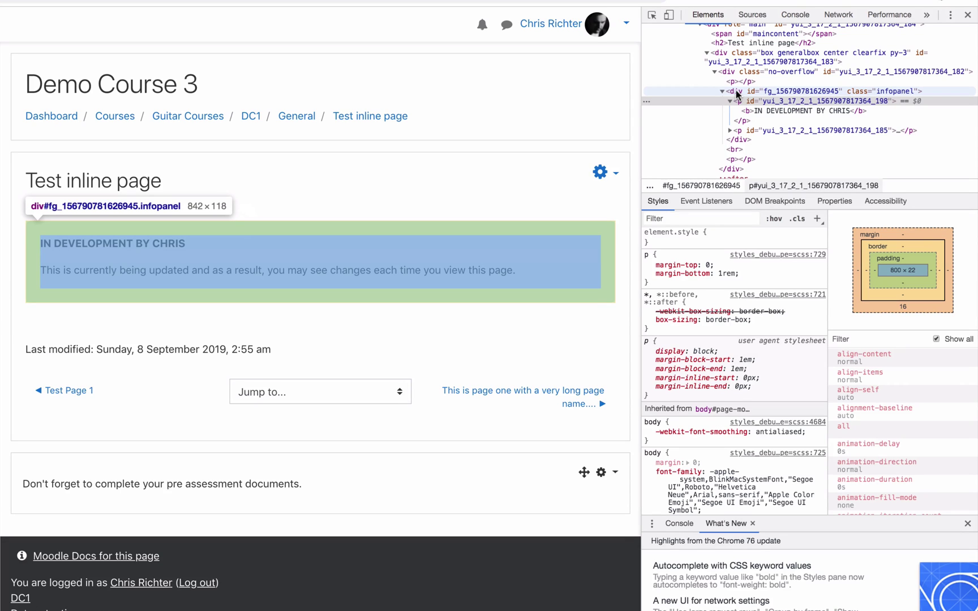
{"action": "left_click", "coordinate": [738, 92]}
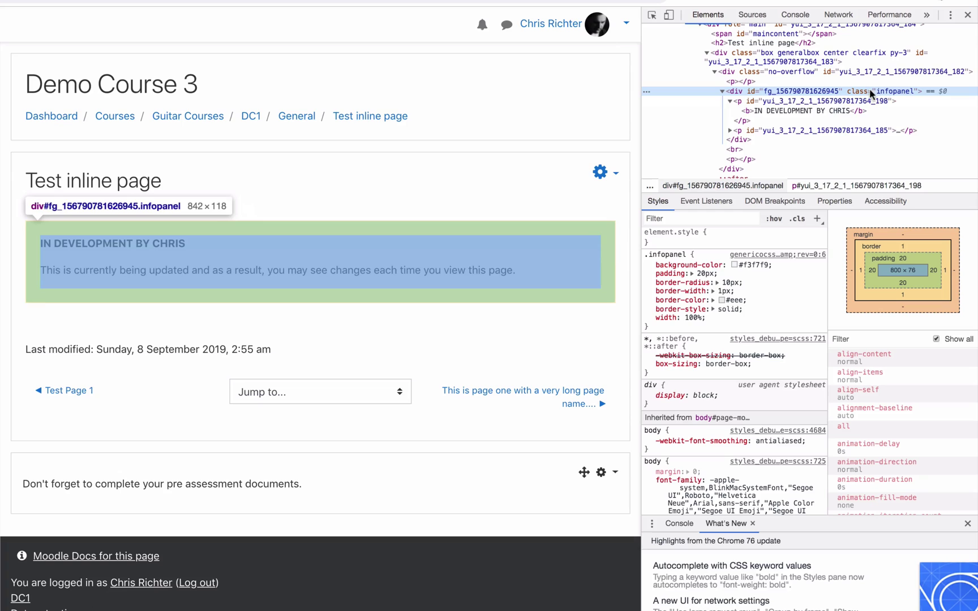
{"action": "left_click", "coordinate": [746, 113]}
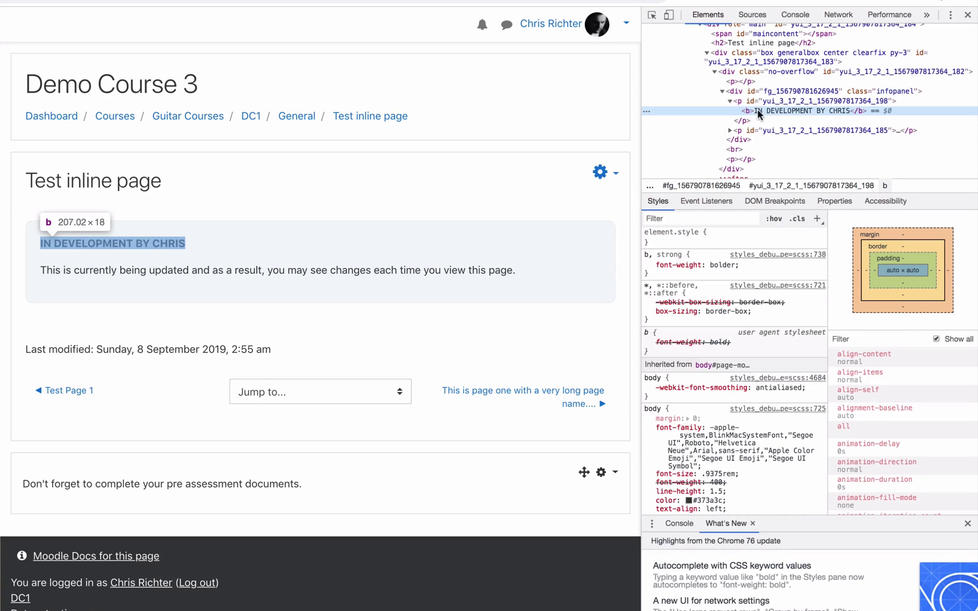
{"action": "left_click", "coordinate": [730, 131]}
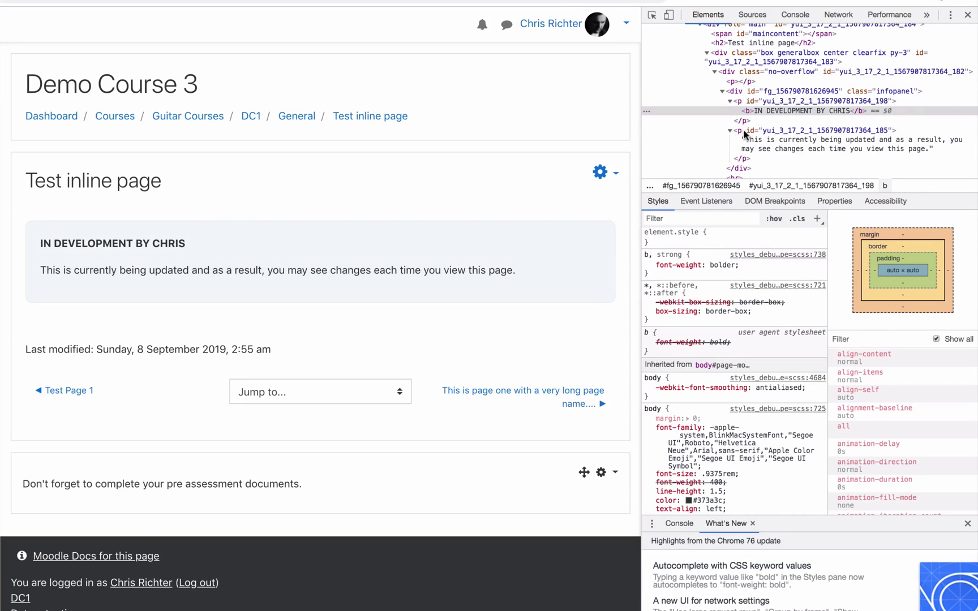
{"action": "left_click", "coordinate": [745, 133]}
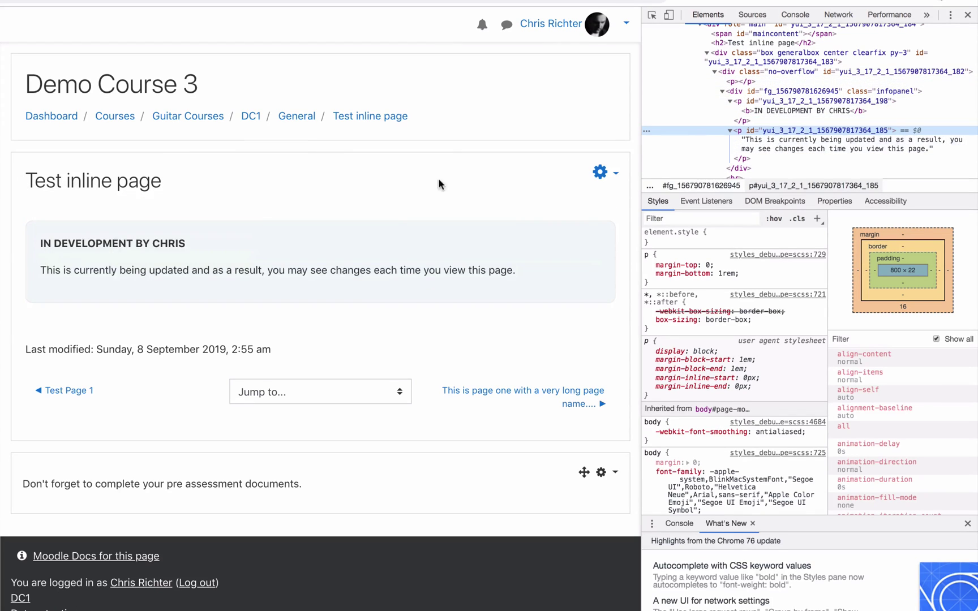
{"action": "left_click", "coordinate": [294, 117]}
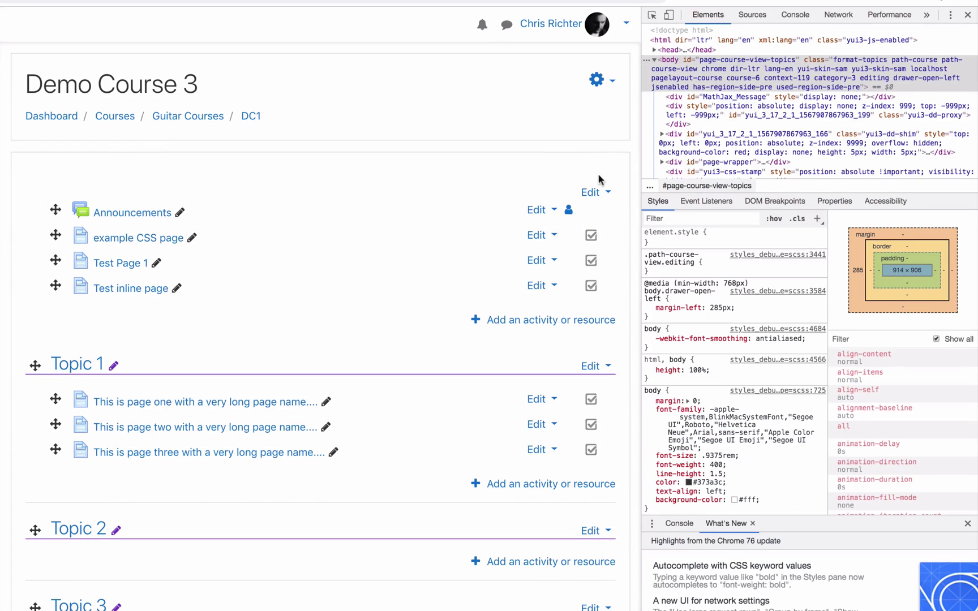
Paste the inlinepage shortcode into the General section summary with page '/custompages/example.html' and save
{"action": "left_click", "coordinate": [593, 192]}
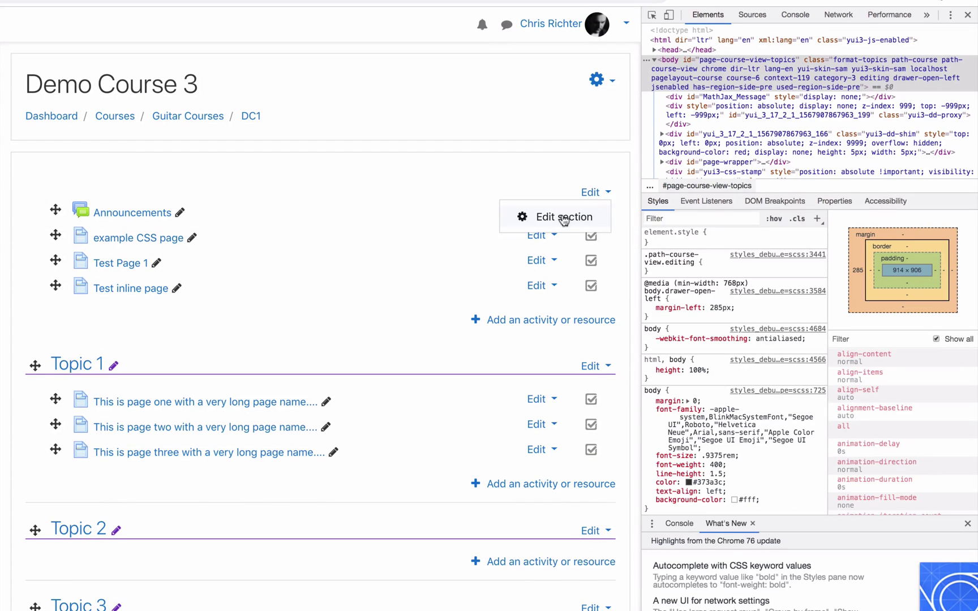
{"action": "left_click", "coordinate": [563, 218]}
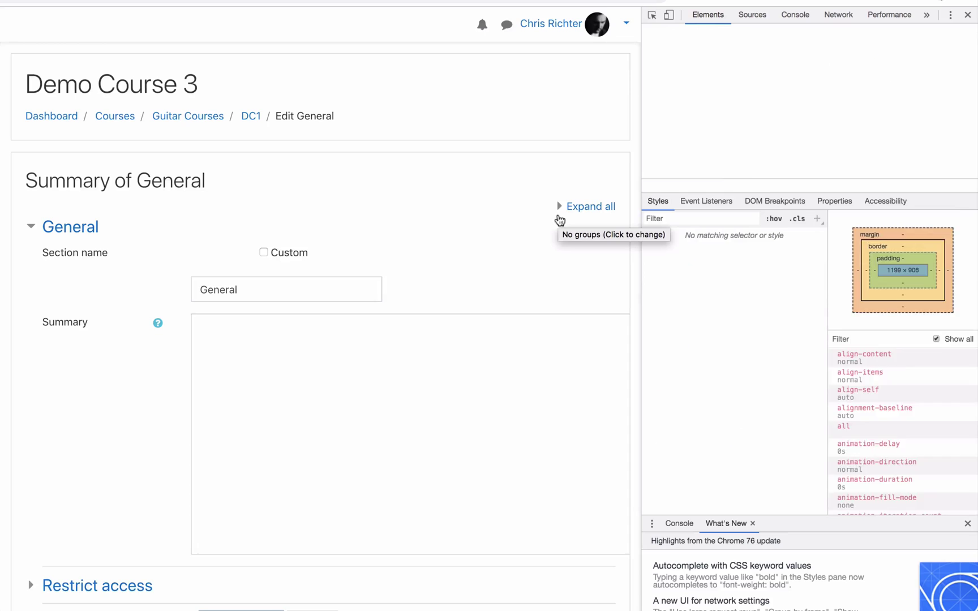
{"action": "scroll", "coordinate": [102, 247], "scroll_direction": "down", "scroll_amount": 5}
{"action": "left_click", "coordinate": [219, 222]}
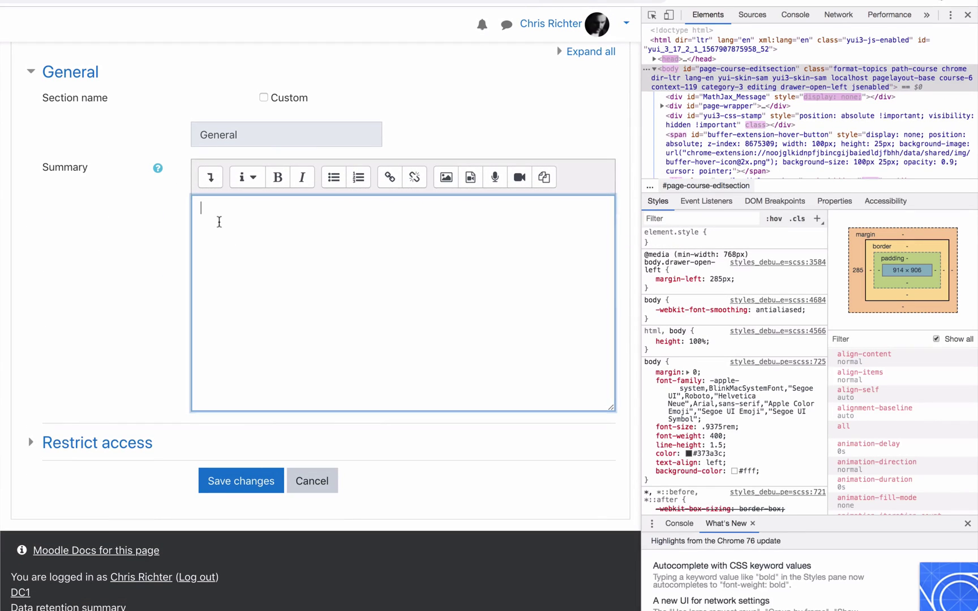
{"action": "type", "text": "{GENERICO:type=\"inlinepage\",page=\"\"}{GENERICO:type=\"inlinepage_end\"}"}
{"action": "left_click", "coordinate": [384, 209]}
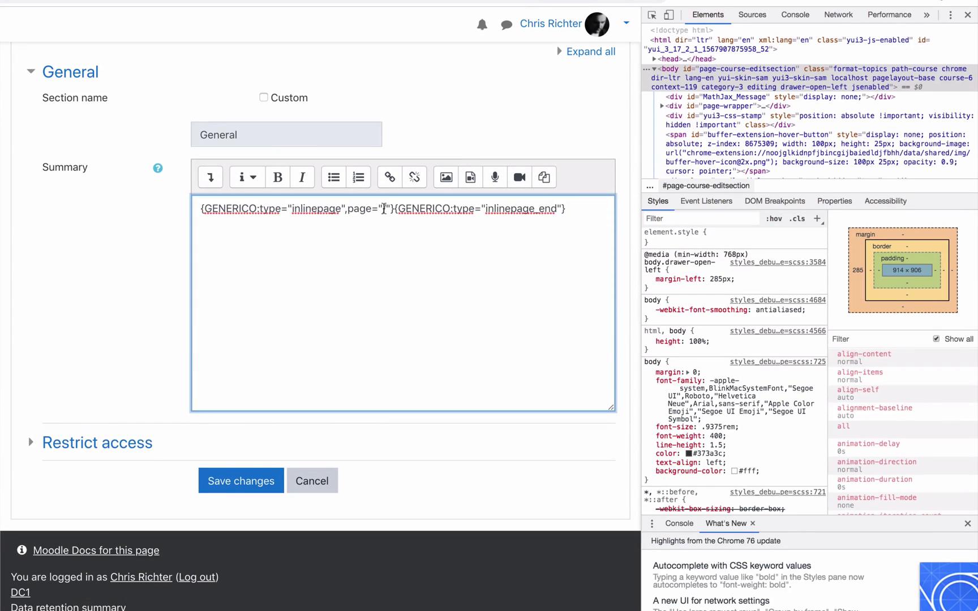
{"action": "key", "text": "super+Tab"}
{"action": "key", "text": "super+Tab"}
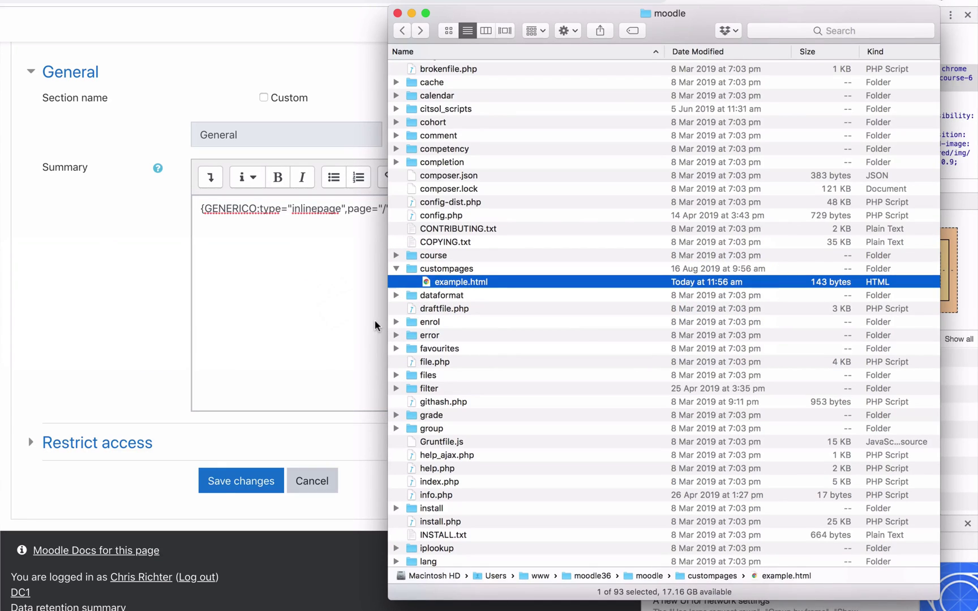
{"action": "key", "text": "super+Tab"}
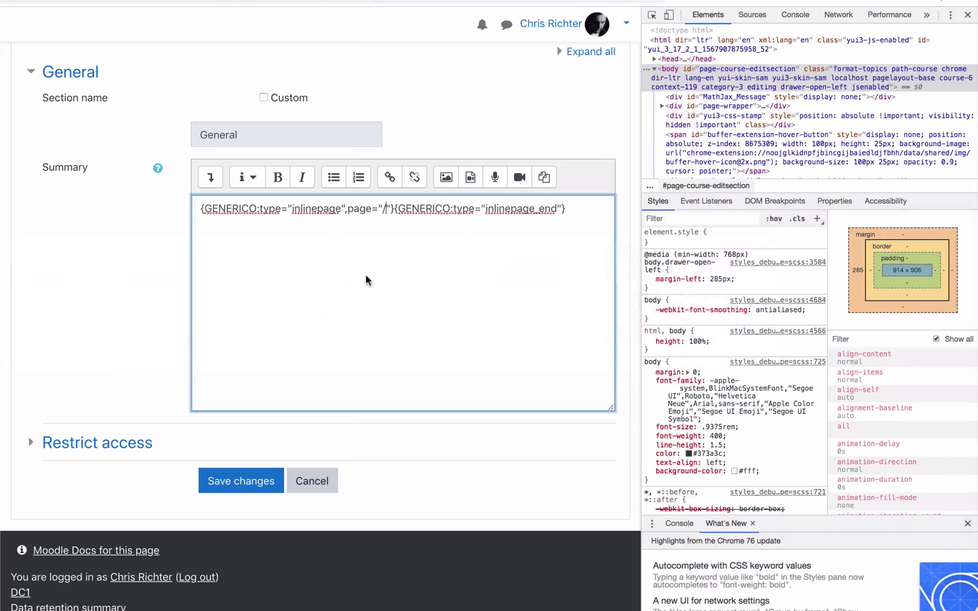
{"action": "type", "text": "/custo"}
{"action": "type", "text": "mpages/e"}
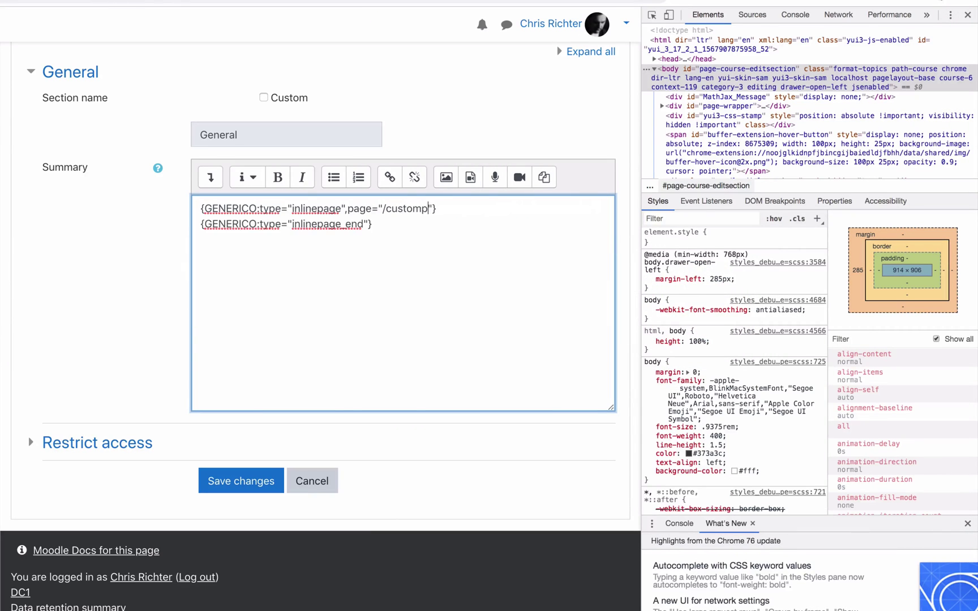
{"action": "type", "text": "xample.ht"}
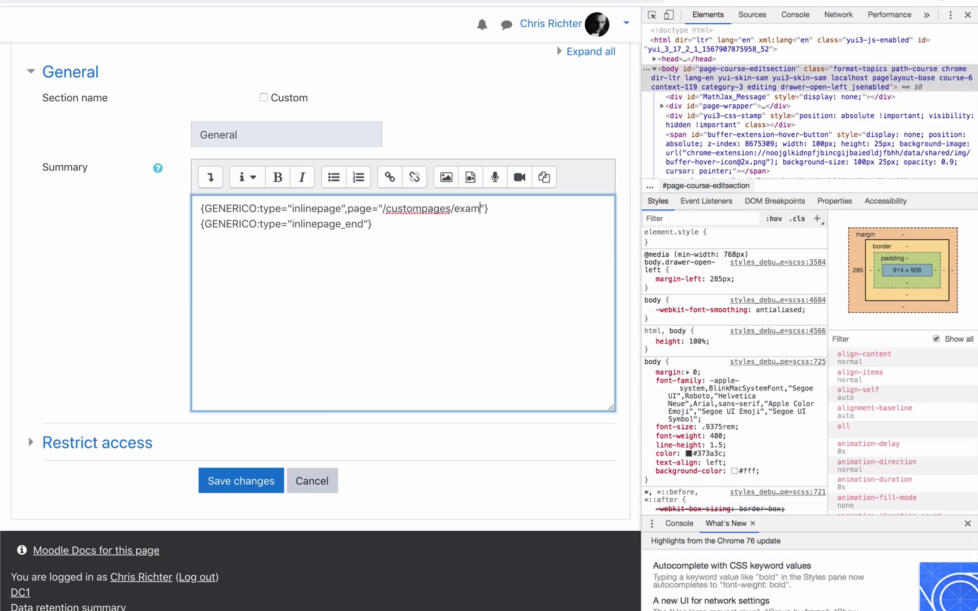
{"action": "type", "text": "ml"}
{"action": "left_click", "coordinate": [240, 481]}
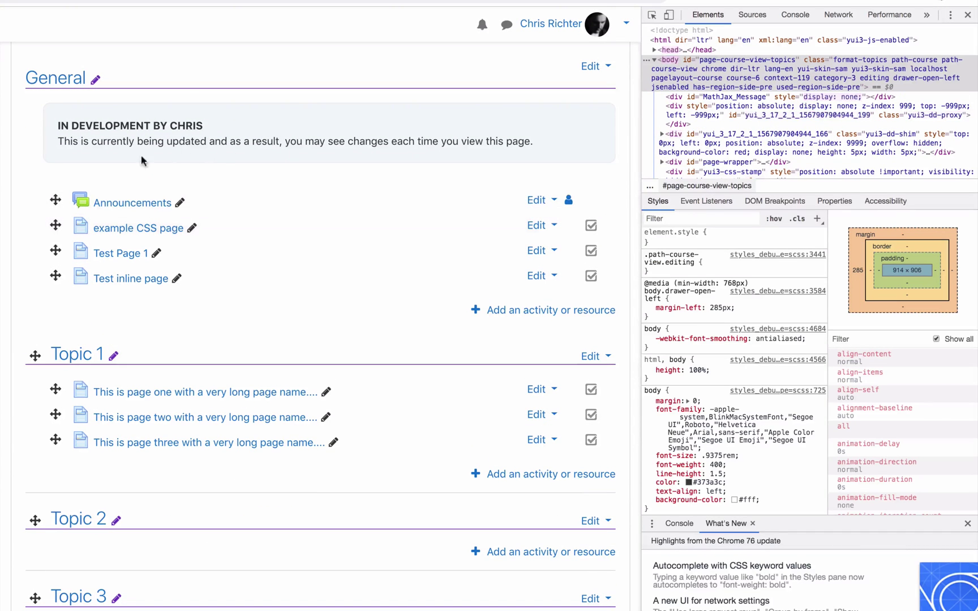
{"action": "double_click", "coordinate": [189, 126]}
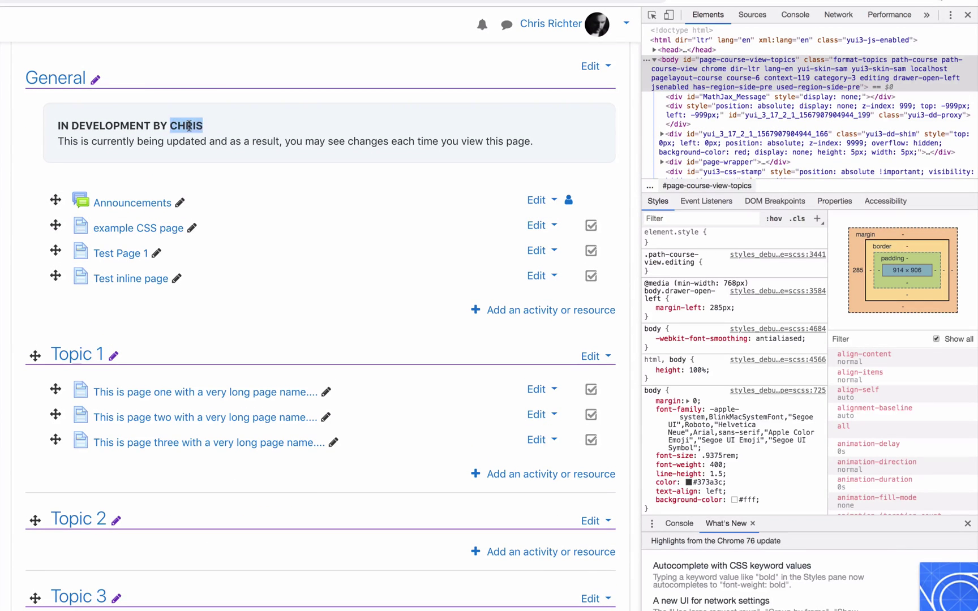
{"action": "key", "text": "super+Tab"}
{"action": "key", "text": "super+Tab"}
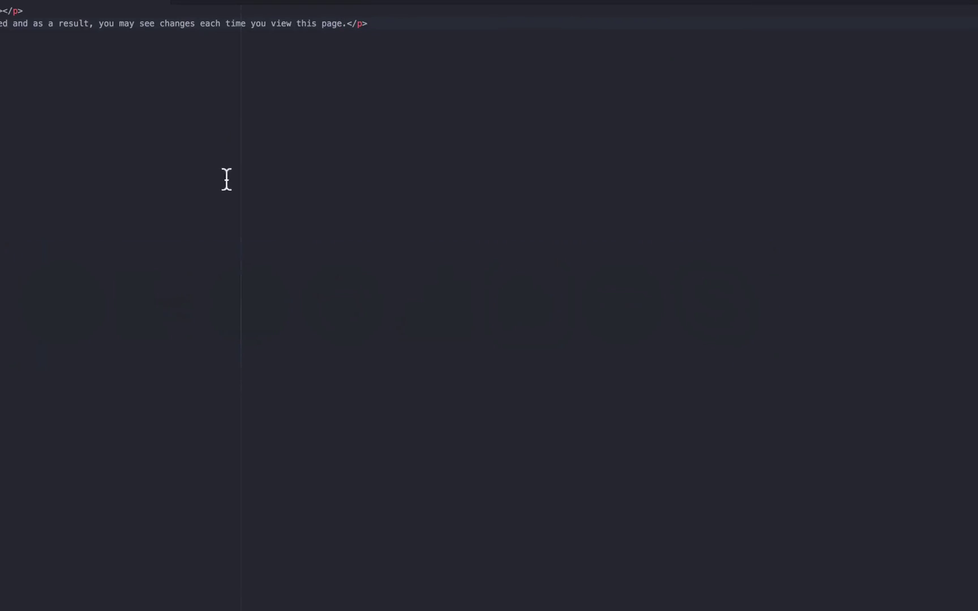
Append the author's surname to the IN DEVELOPMENT heading on line 1 of example.html
{"action": "left_click", "coordinate": [75, 19]}
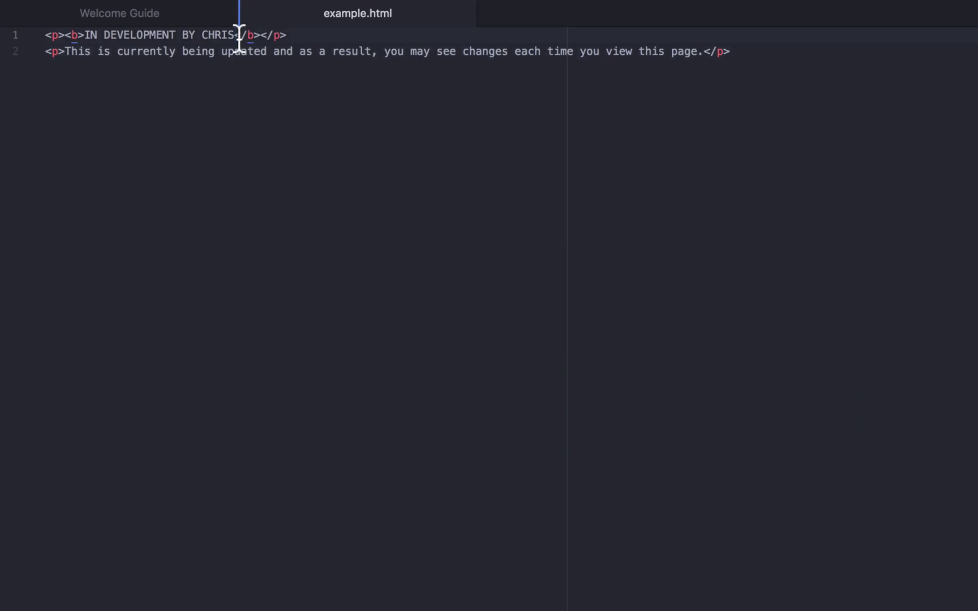
{"action": "type", "text": "RICHTER"}
{"action": "left_click", "coordinate": [446, 304]}
Return to the browser and open the Test inline page from the course to check the updated notice heading
{"action": "key", "text": "super+Tab"}
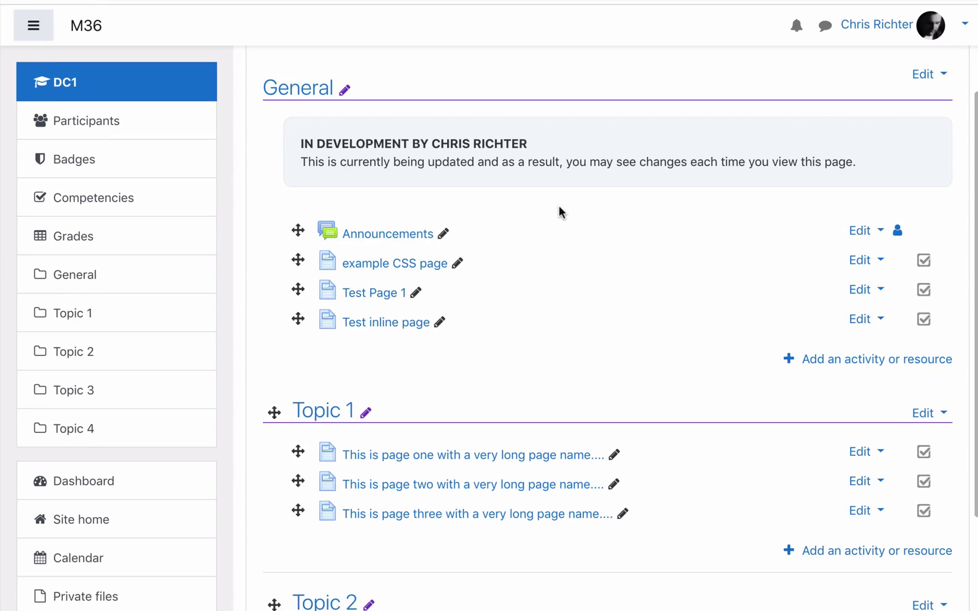
{"action": "scroll", "coordinate": [411, 163], "scroll_direction": "down", "scroll_amount": 1}
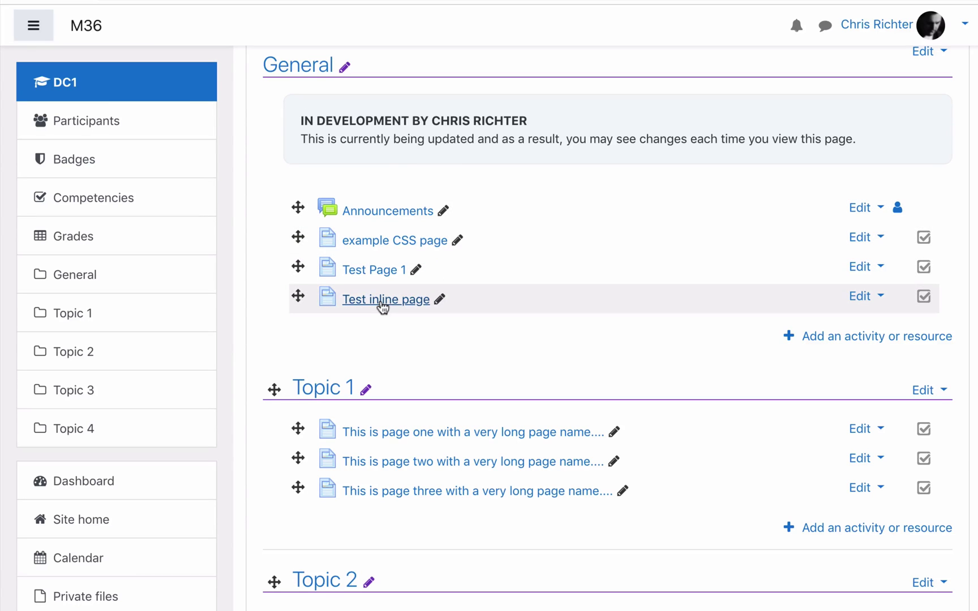
{"action": "left_click", "coordinate": [383, 300]}
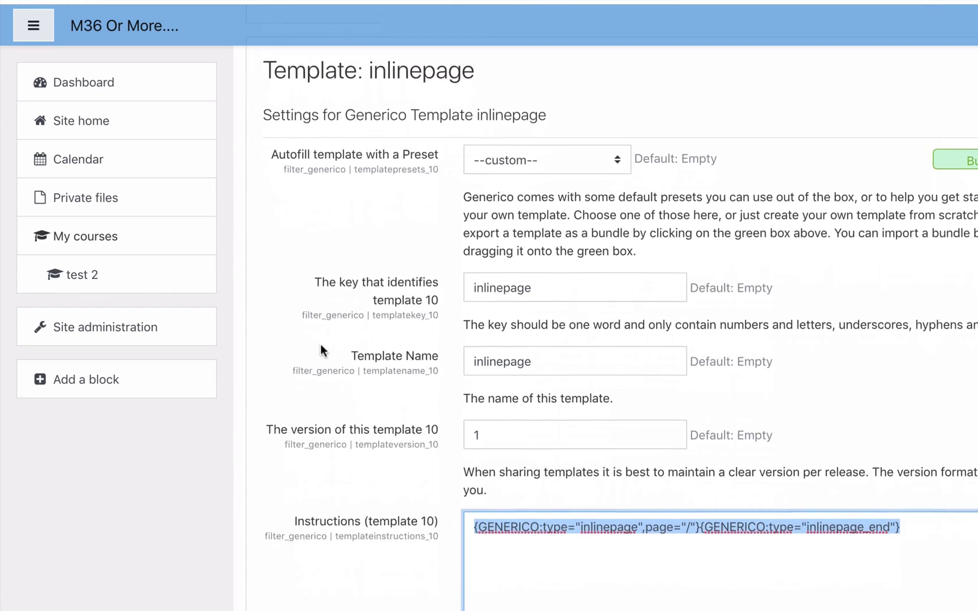
Scroll to the inlinepage template's Custom CSS and select the infopanel class name to review its styling
{"action": "scroll", "coordinate": [320, 345], "scroll_direction": "up", "scroll_amount": 3}
{"action": "scroll", "coordinate": [320, 344], "scroll_direction": "down", "scroll_amount": 15}
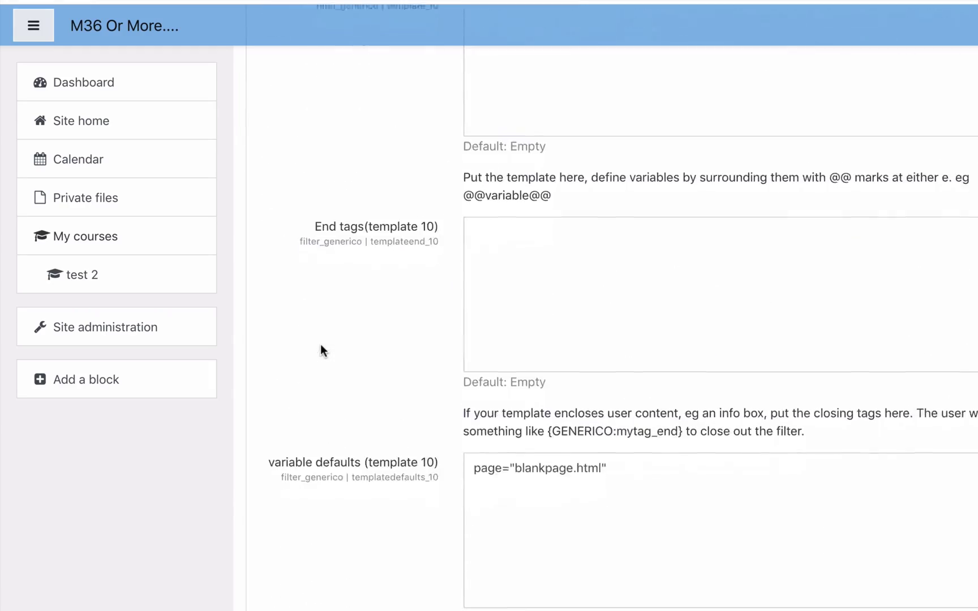
{"action": "scroll", "coordinate": [320, 344], "scroll_direction": "down", "scroll_amount": 10}
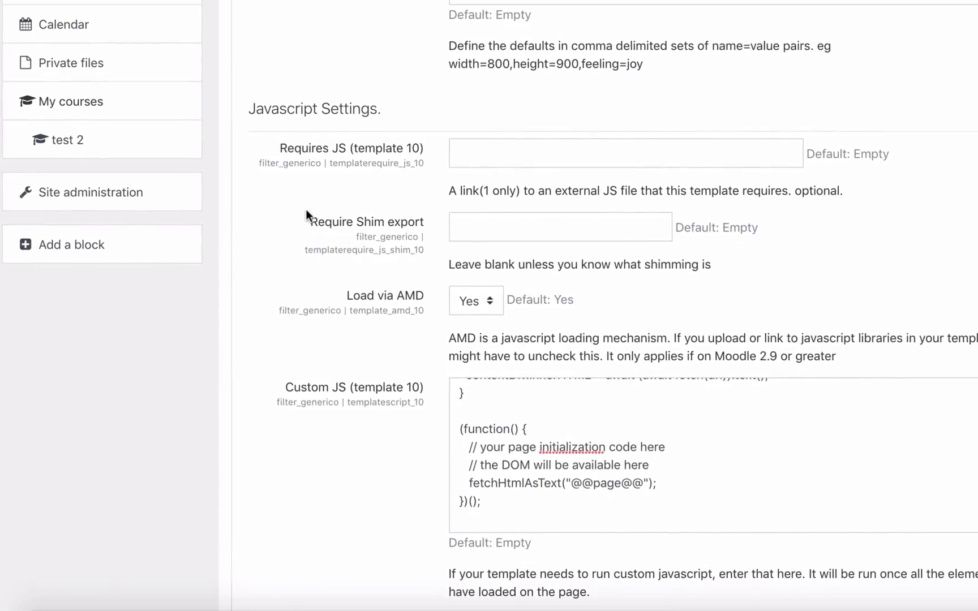
{"action": "scroll", "coordinate": [305, 215], "scroll_direction": "down", "scroll_amount": 8}
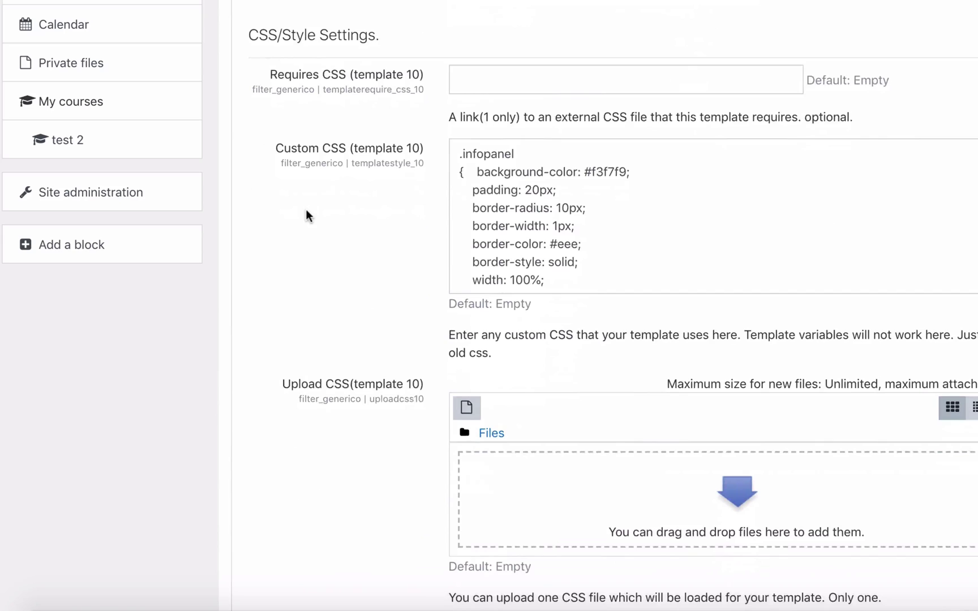
{"action": "double_click", "coordinate": [484, 95]}
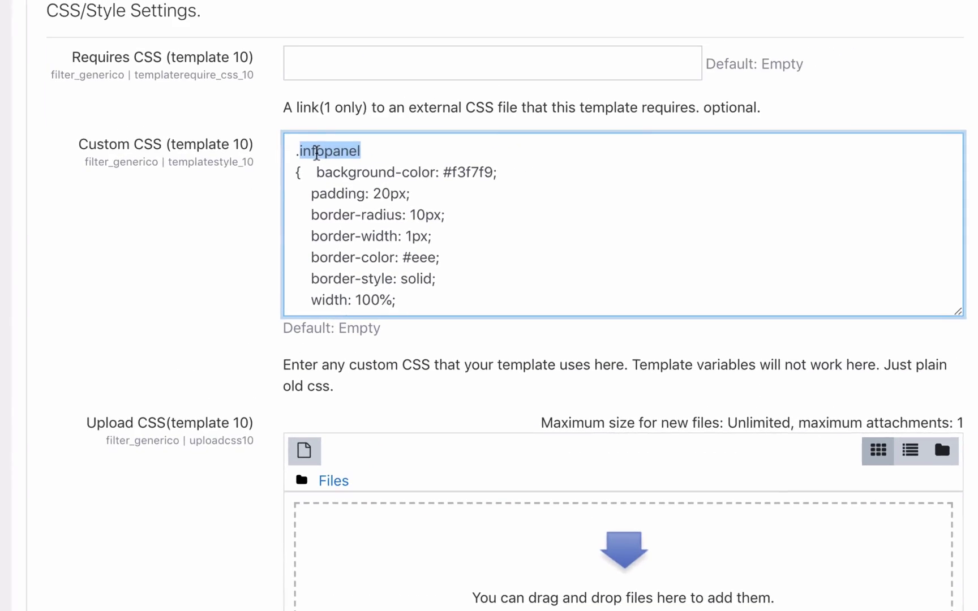
{"action": "scroll", "coordinate": [367, 186], "scroll_direction": "down", "scroll_amount": 3}
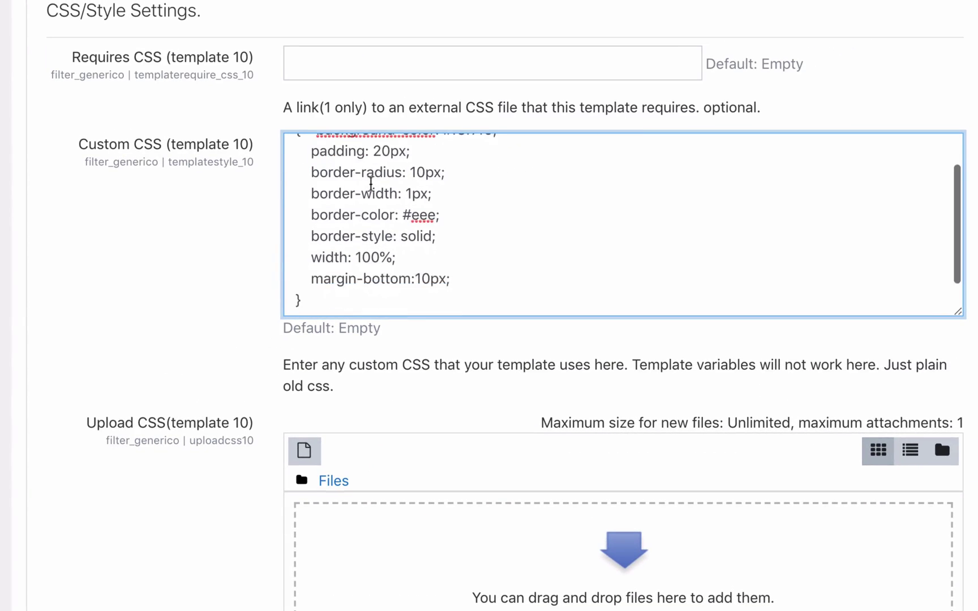
{"action": "scroll", "coordinate": [368, 187], "scroll_direction": "up", "scroll_amount": 3}
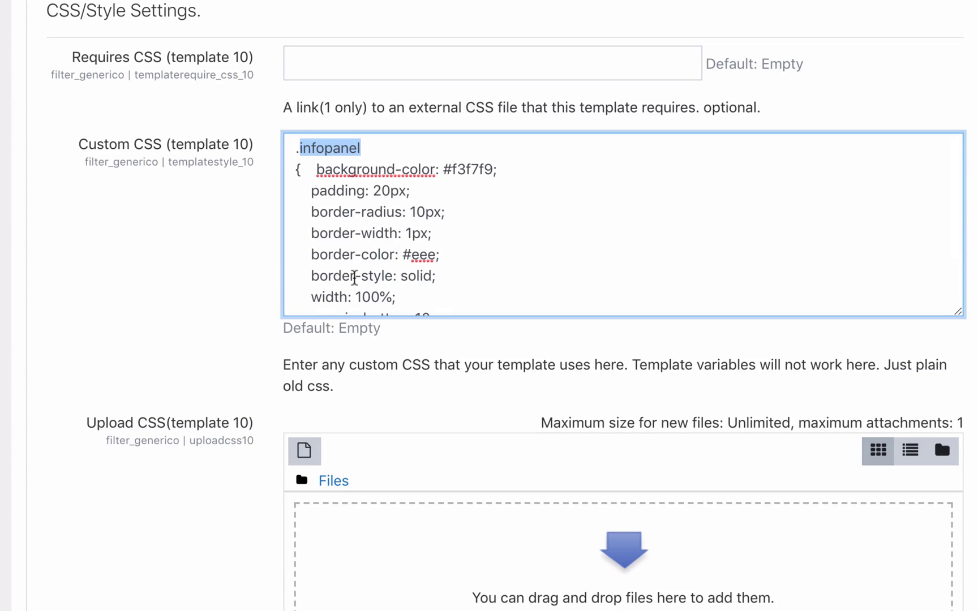
{"action": "scroll", "coordinate": [354, 277], "scroll_direction": "up", "scroll_amount": 1}
{"action": "scroll", "coordinate": [170, 291], "scroll_direction": "up", "scroll_amount": 20}
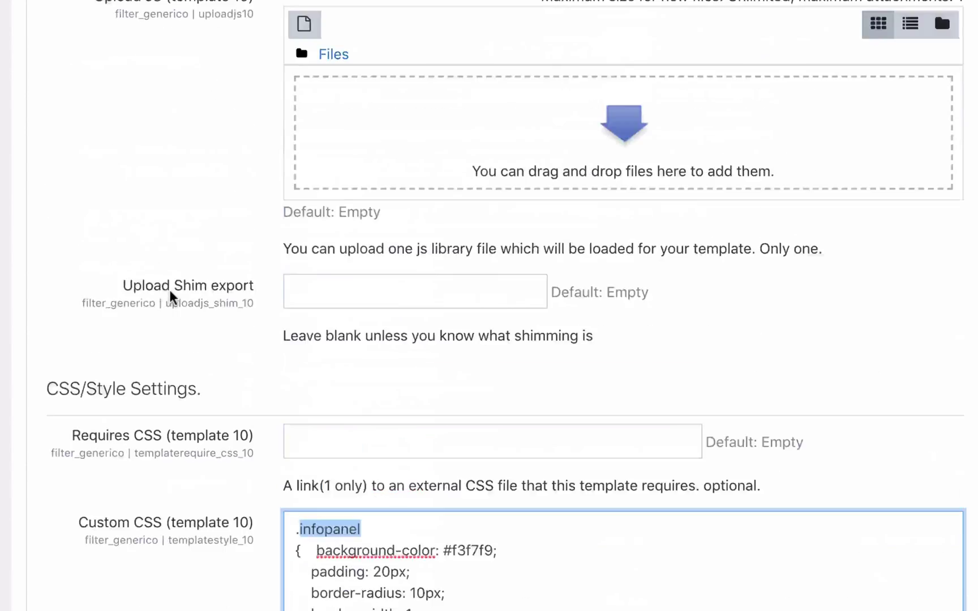
{"action": "scroll", "coordinate": [170, 292], "scroll_direction": "up", "scroll_amount": 15}
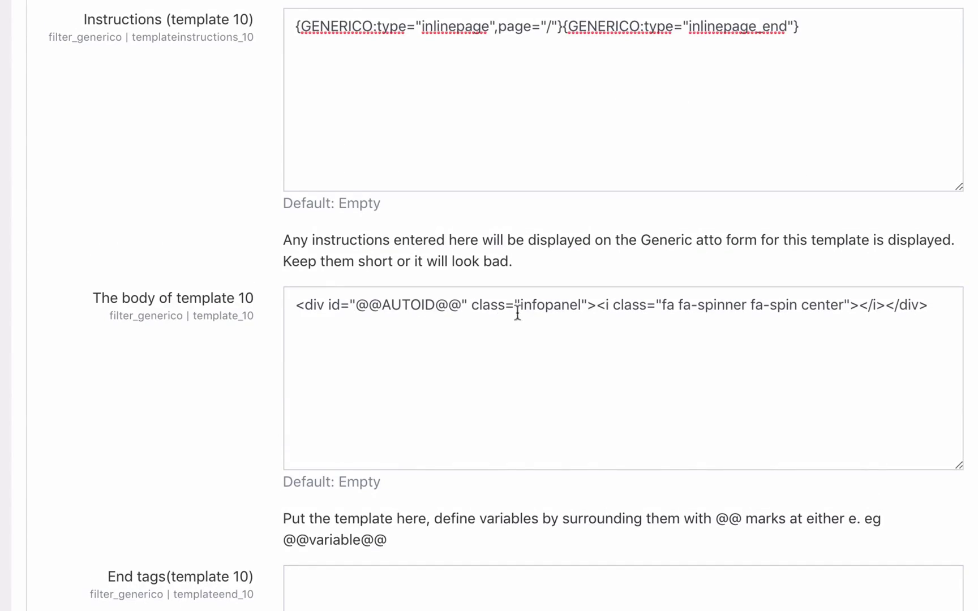
{"action": "double_click", "coordinate": [510, 304]}
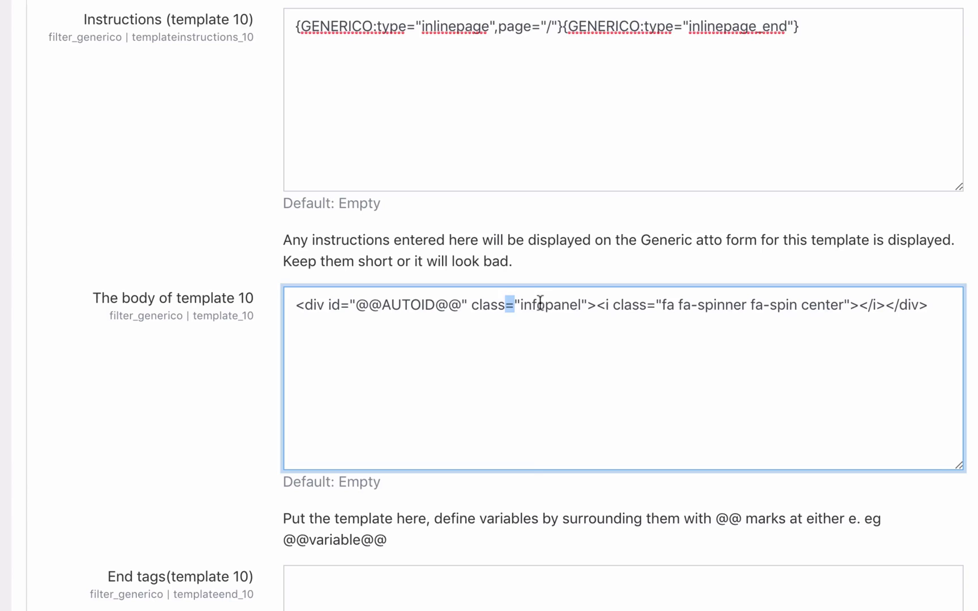
{"action": "double_click", "coordinate": [540, 304]}
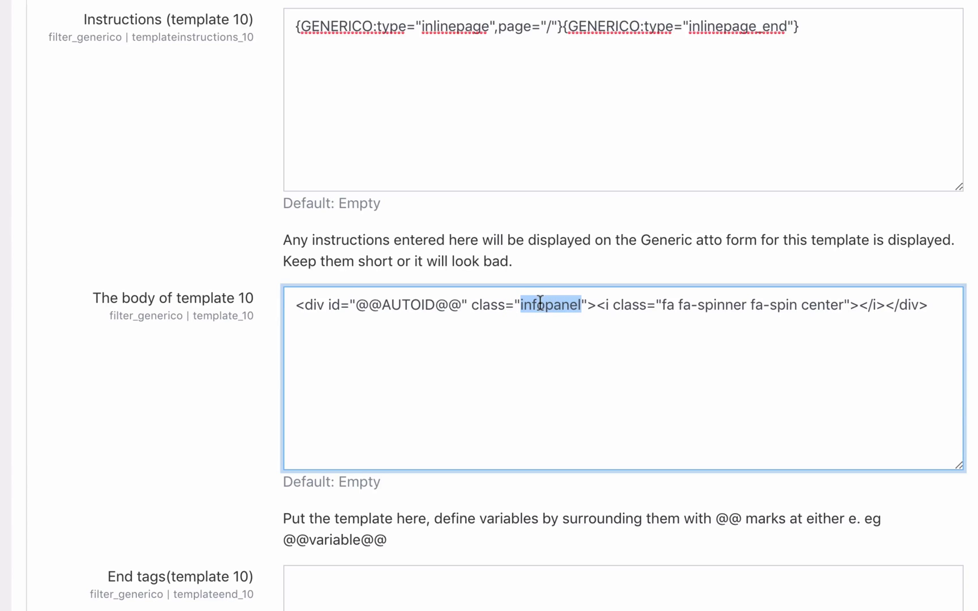
{"action": "left_click_drag", "start_coordinate": [596, 304], "coordinate": [885, 305]}
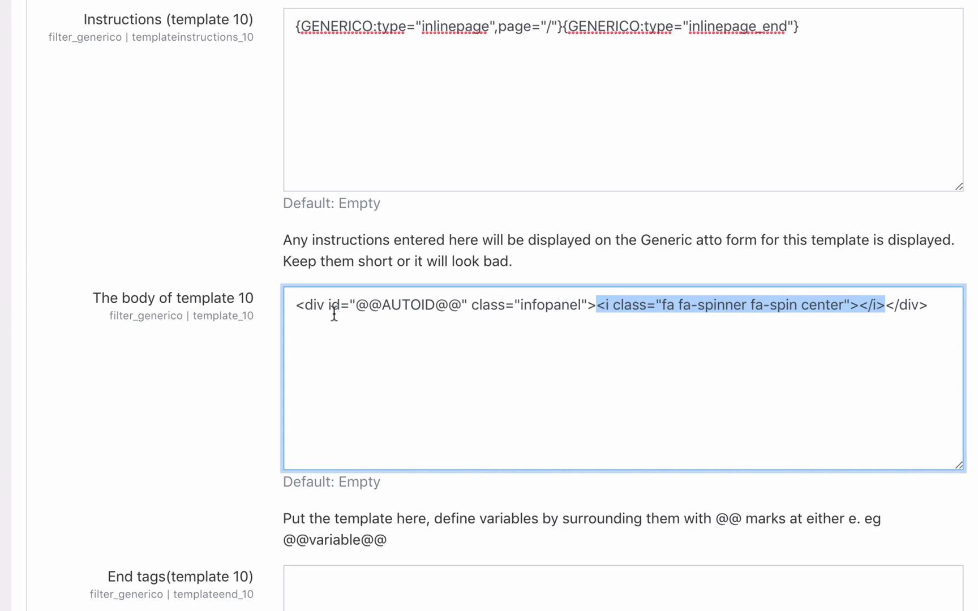
{"action": "double_click", "coordinate": [544, 305]}
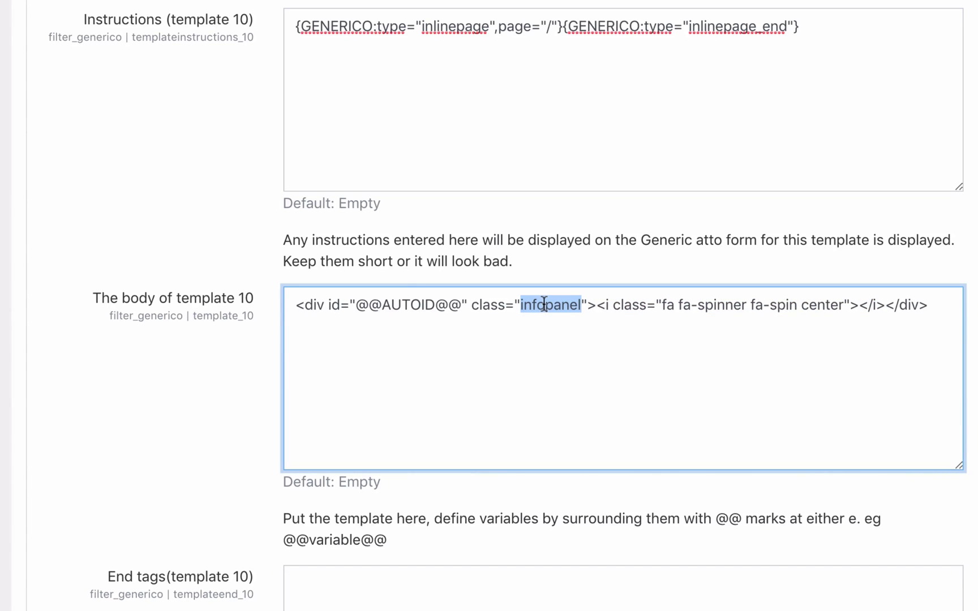